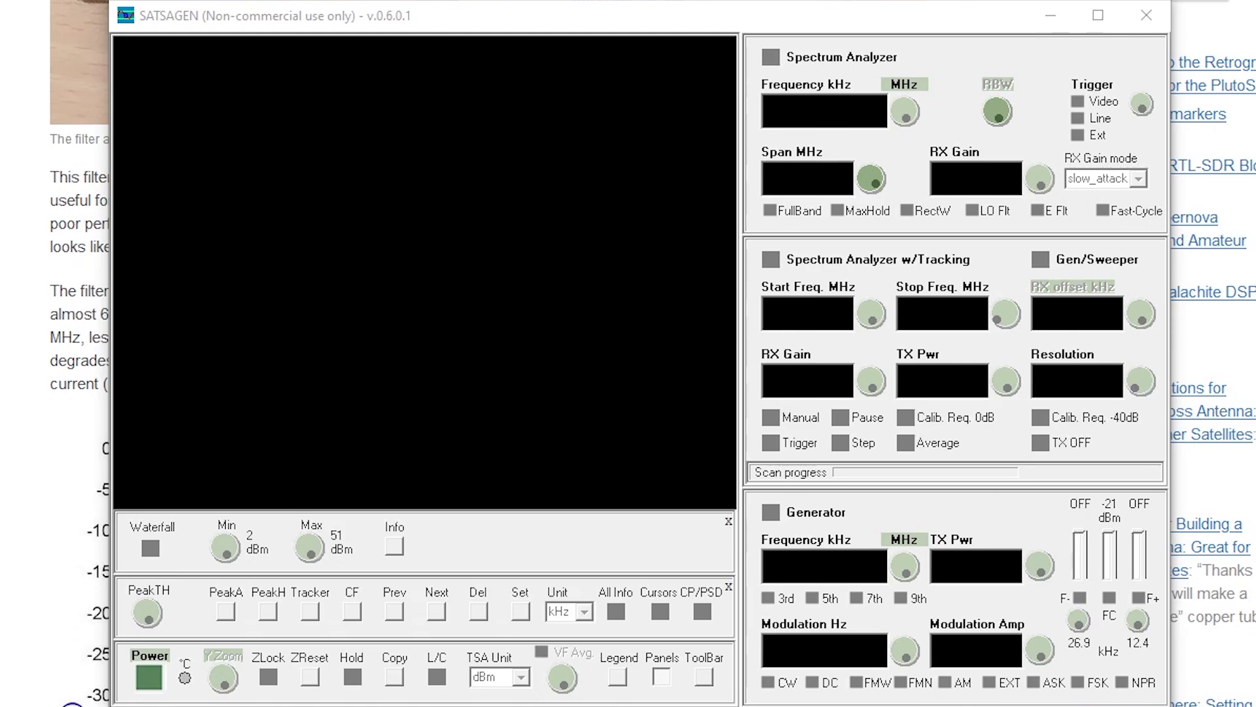
# In Settings > Level correction, enter -10.0 for the TX level offset and confirm with OK
pyautogui.rightClick(153, 687)
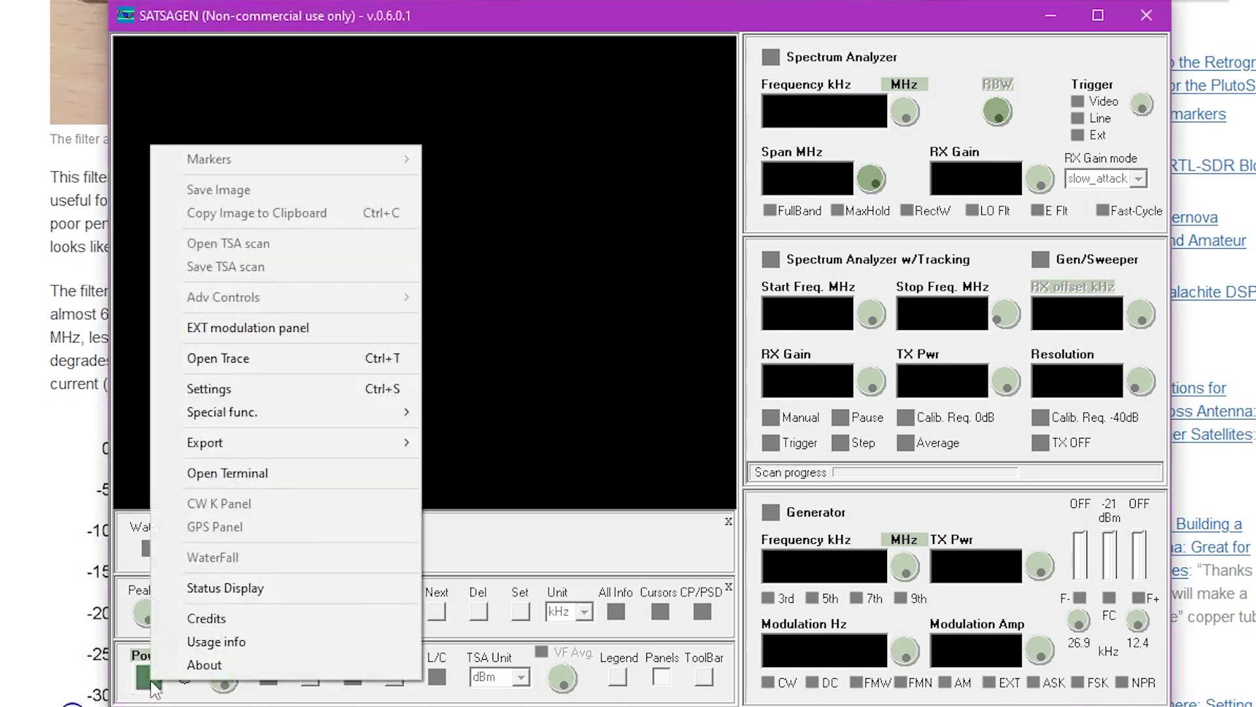
pyautogui.click(284, 394)
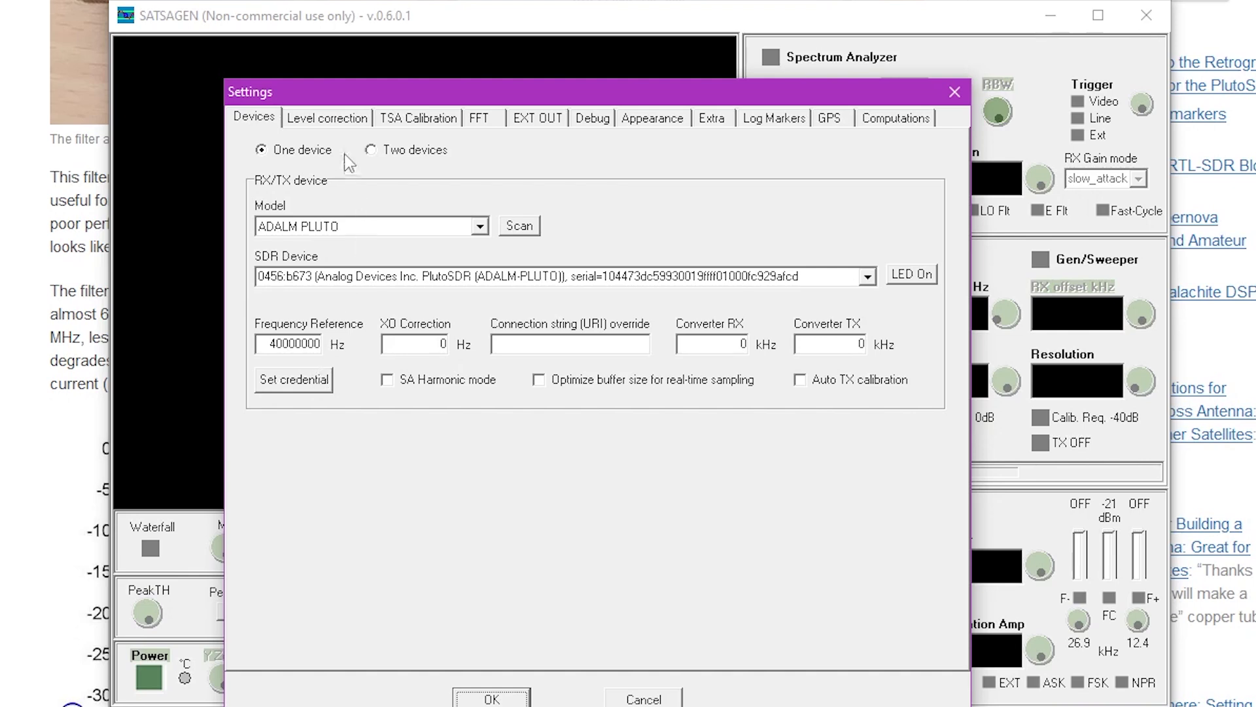
pyautogui.click(345, 119)
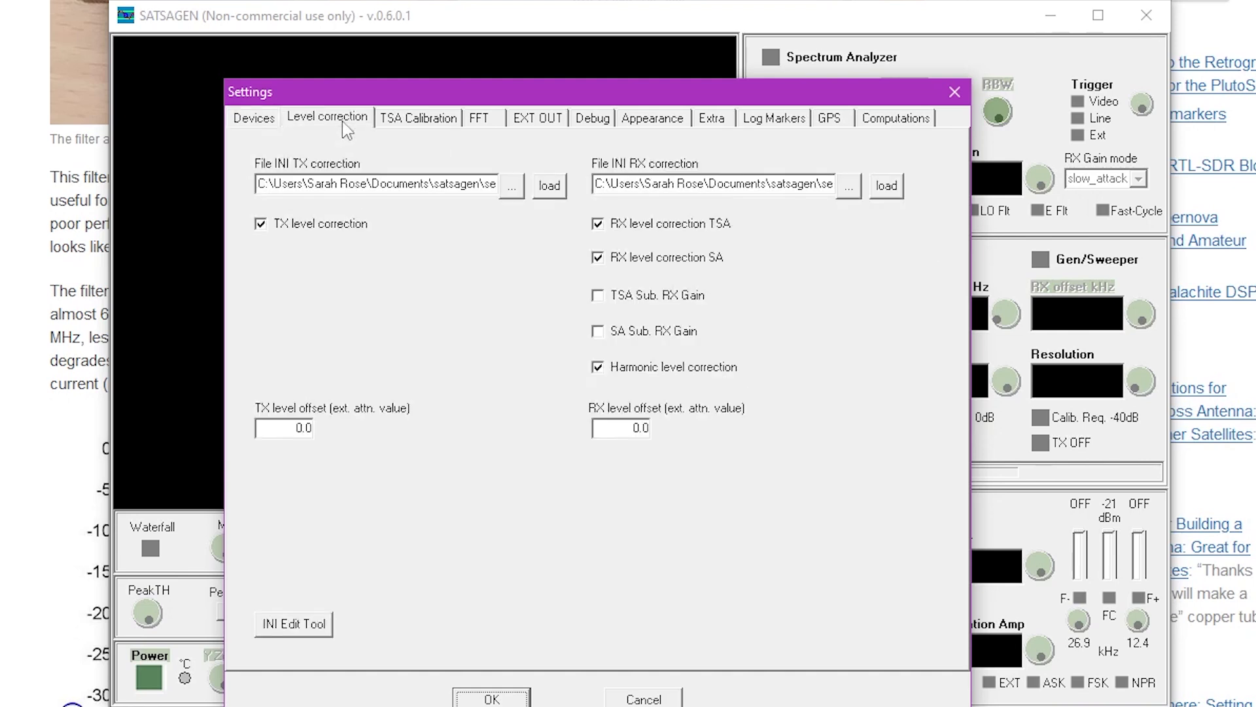
pyautogui.doubleClick(281, 429)
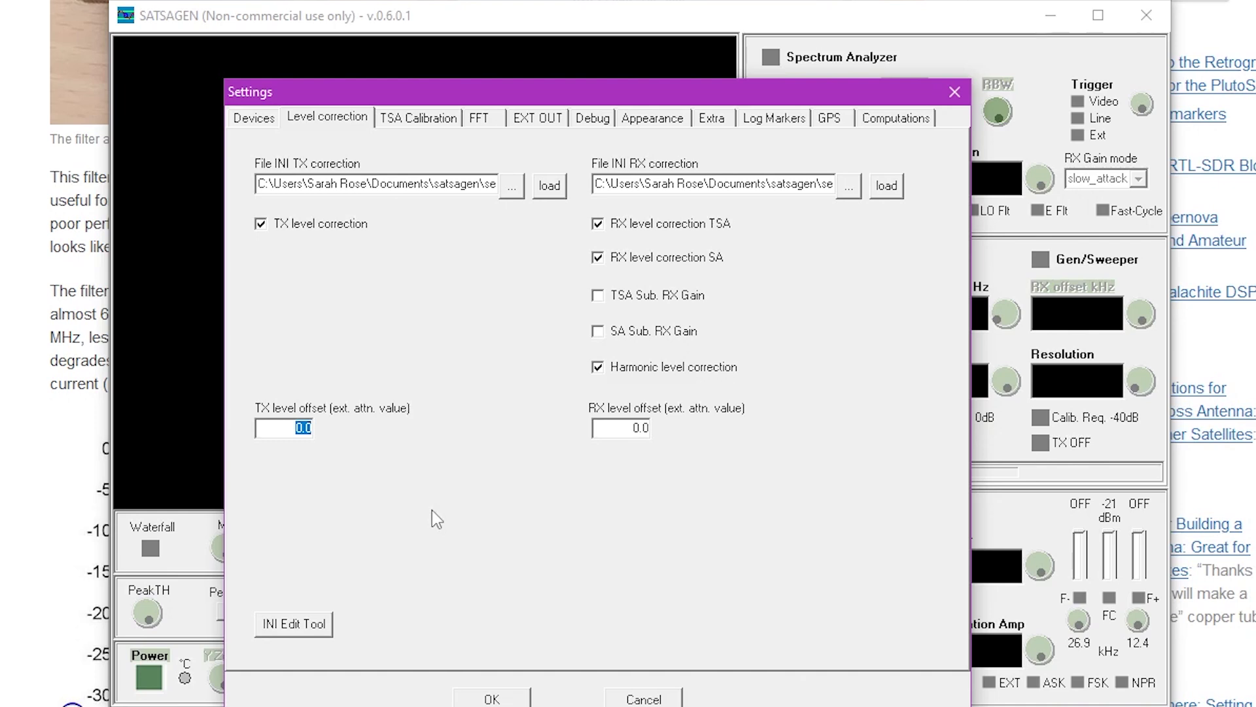
pyautogui.press('Home')
pyautogui.write('-1')
pyautogui.doubleClick(623, 429)
pyautogui.click(484, 699)
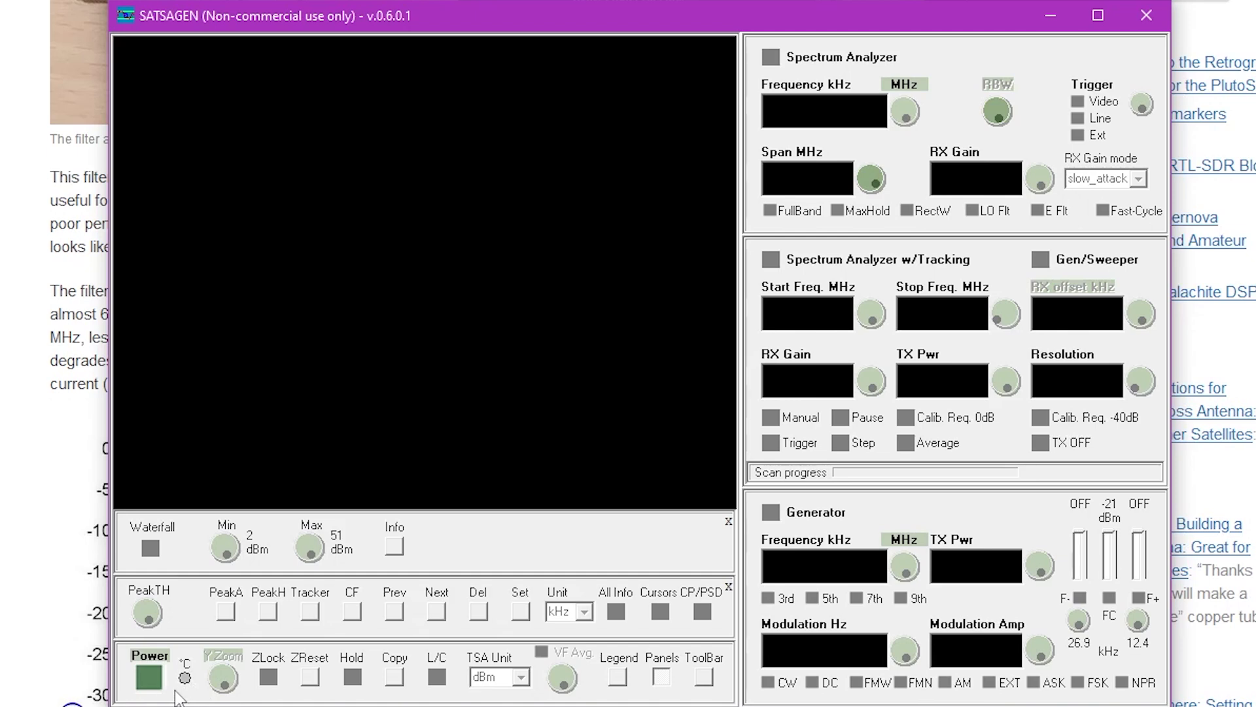
# Power on to connect the PlutoSDR, loading a 71–150 MHz tracking sweep at TX power -20
pyautogui.click(147, 684)
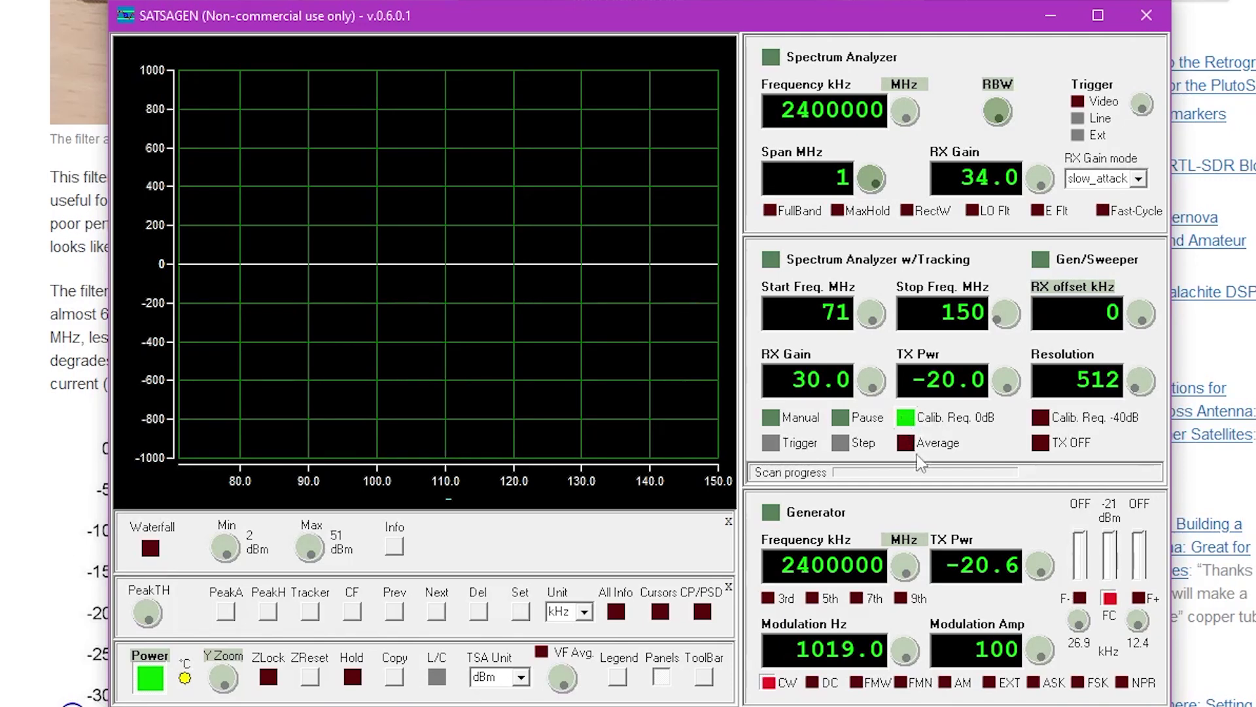
# Change the tracking Stop Freq. from 150 MHz to 130 MHz
pyautogui.moveTo(996, 318)
pyautogui.mouseDown()
pyautogui.moveTo(1020, 318)
pyautogui.moveTo(994, 307)
pyautogui.mouseUp()
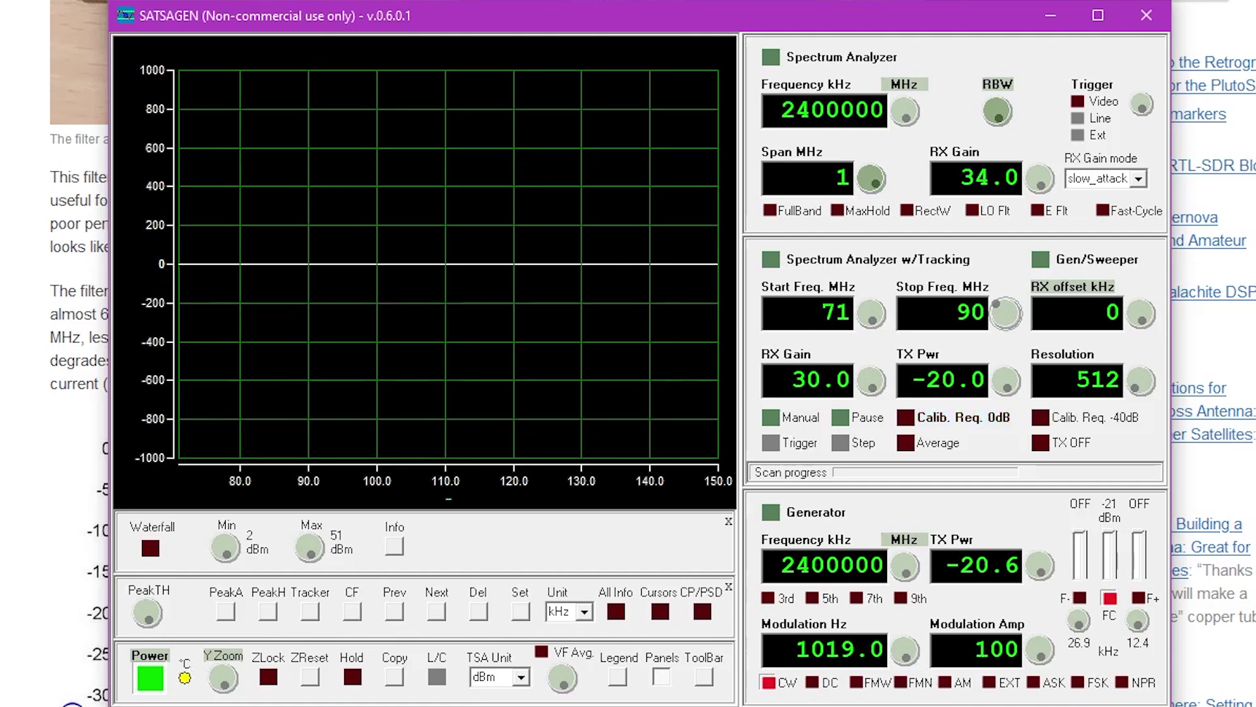
pyautogui.doubleClick(981, 313)
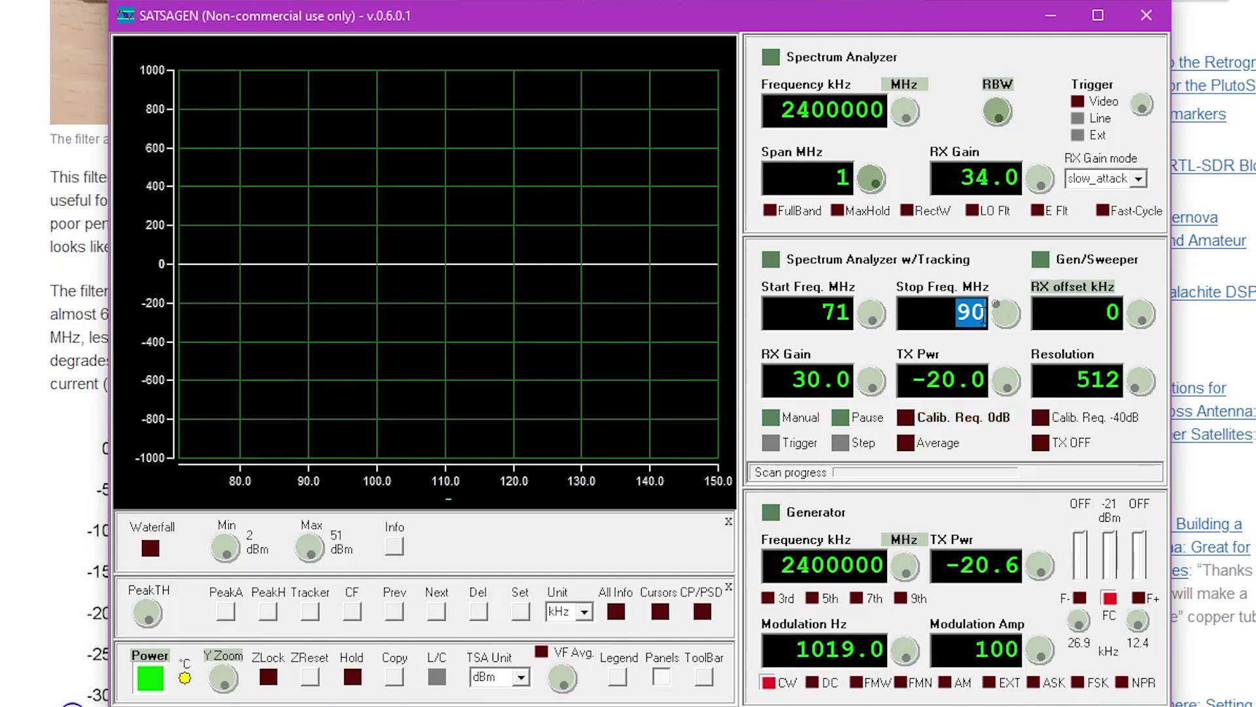
pyautogui.write('130')
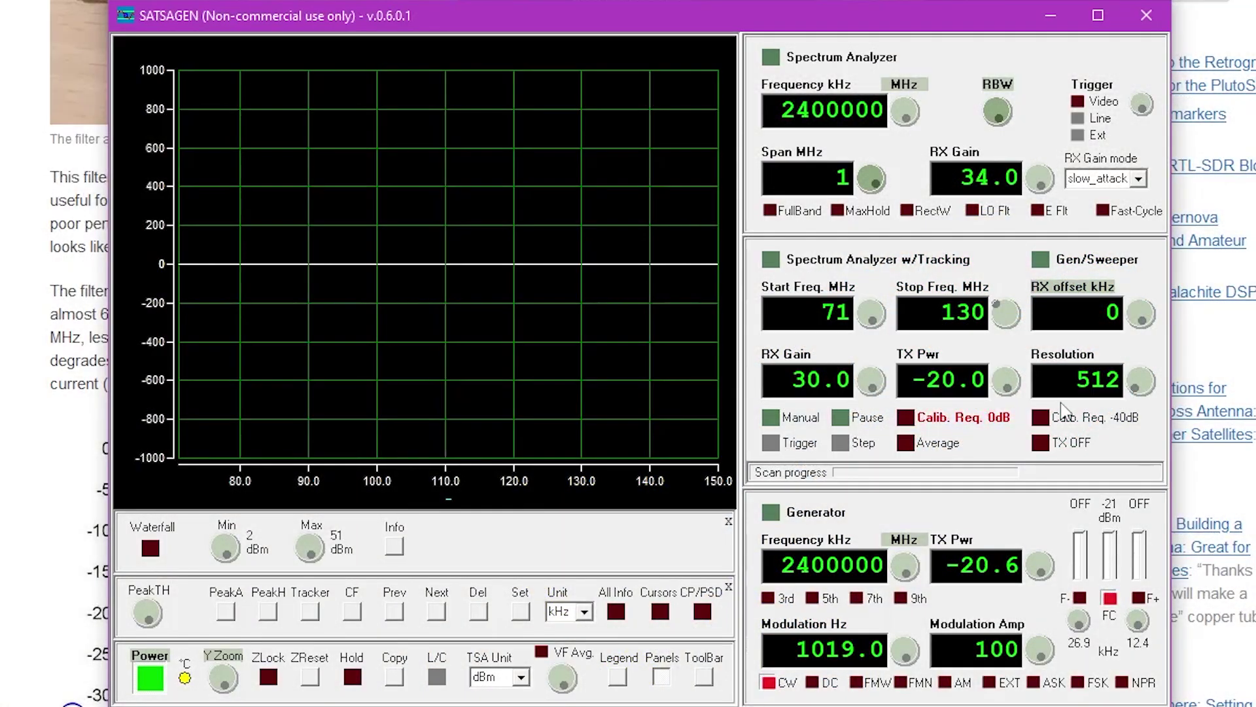
# Tick Calib. Req. 0dB and start the Spectrum Analyzer w/Tracking sweep over 71–130 MHz
pyautogui.click(906, 422)
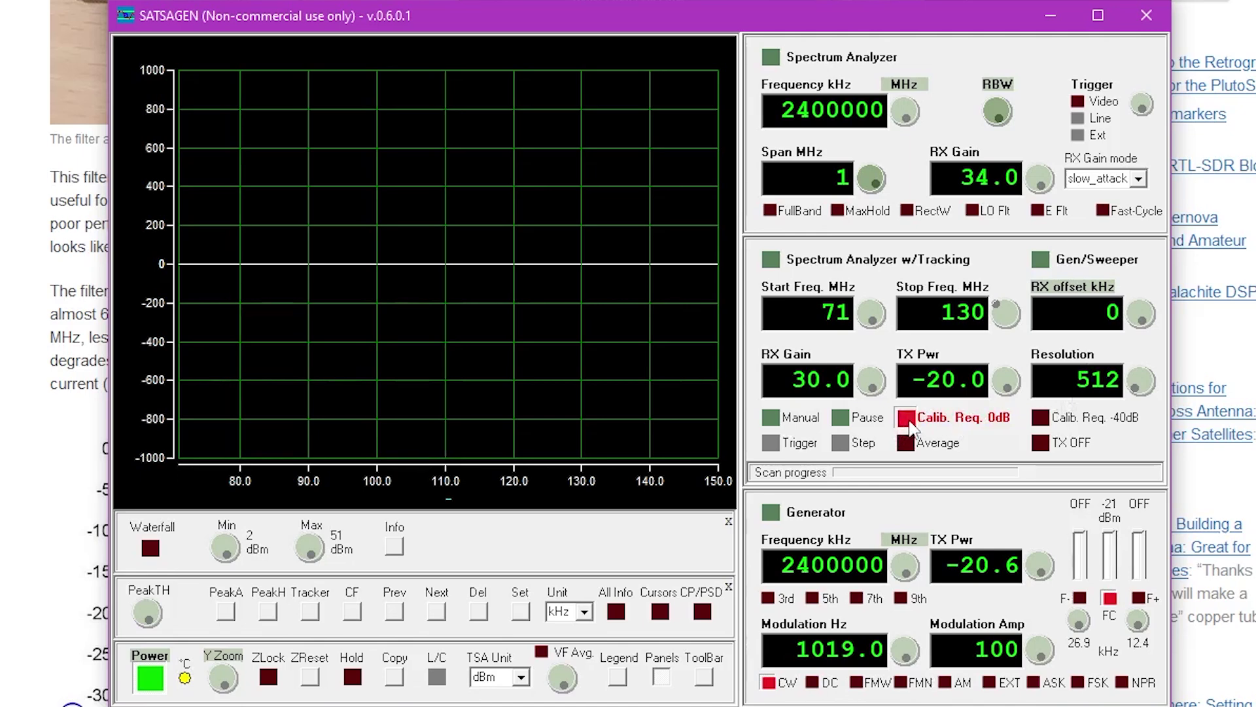
pyautogui.click(772, 260)
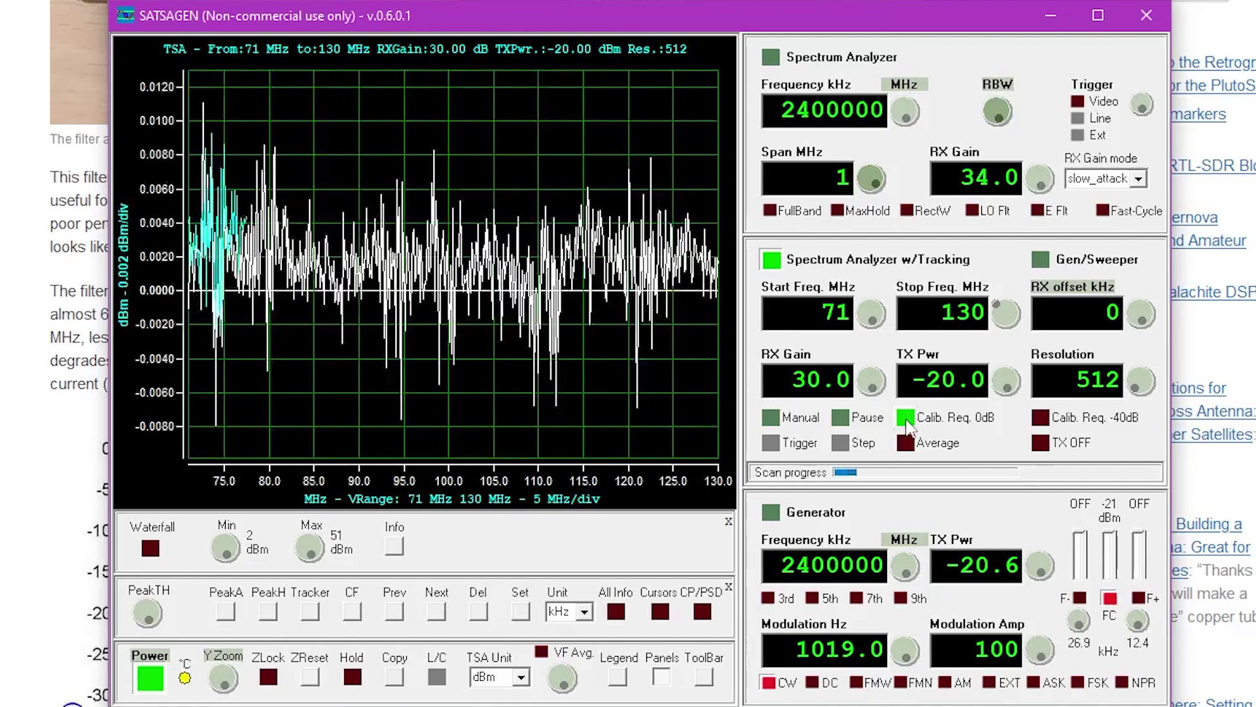
# Restart the tracking sweep to trace the 85–110 MHz notch near -62 dB, then tick Pause
pyautogui.click(773, 264)
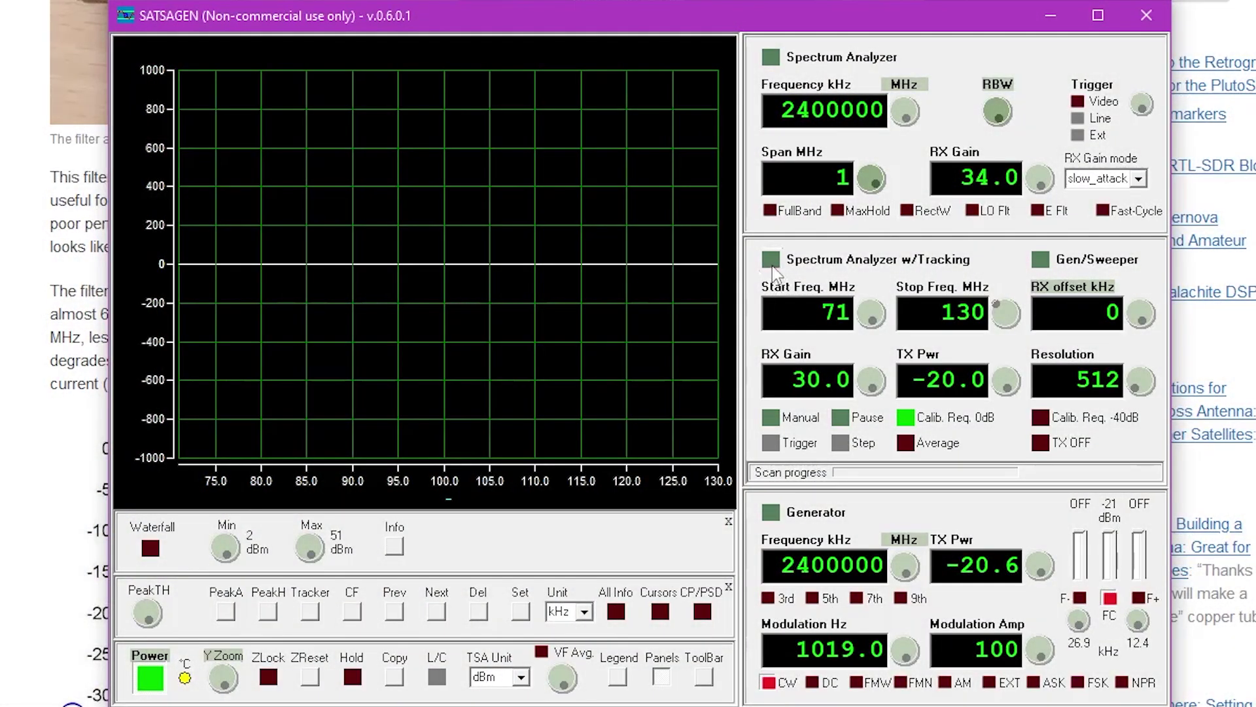
pyautogui.click(772, 260)
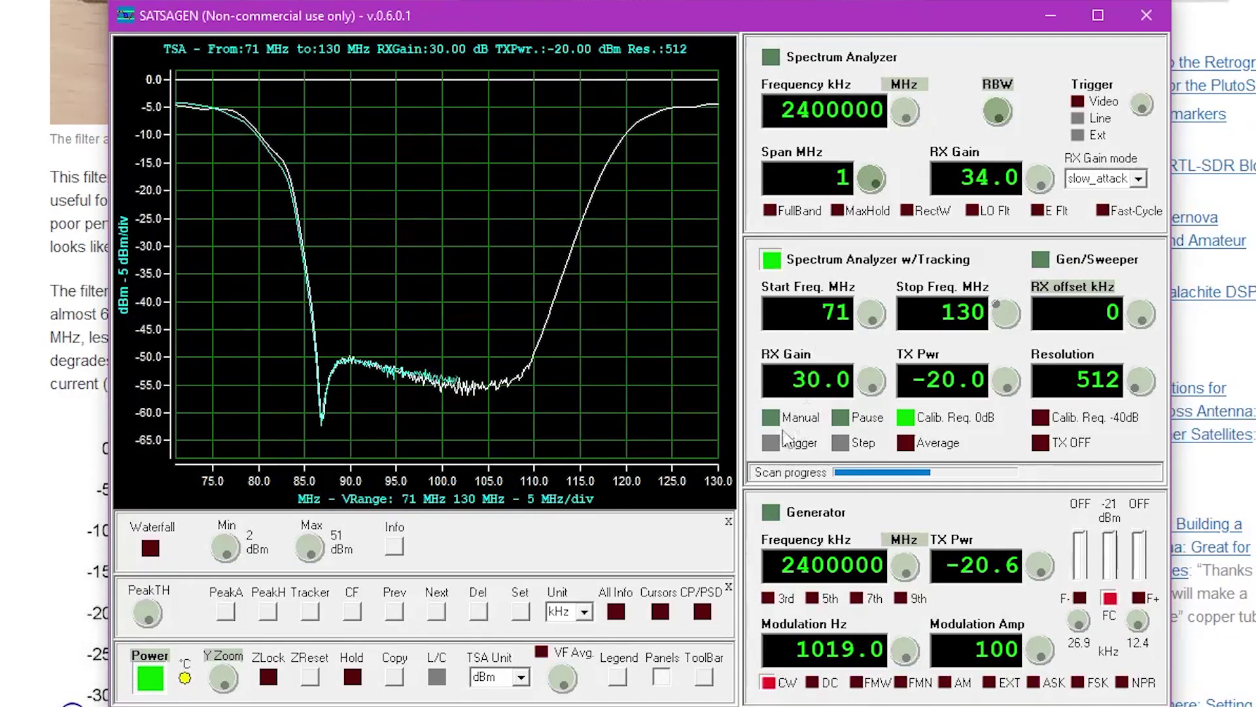
pyautogui.click(840, 417)
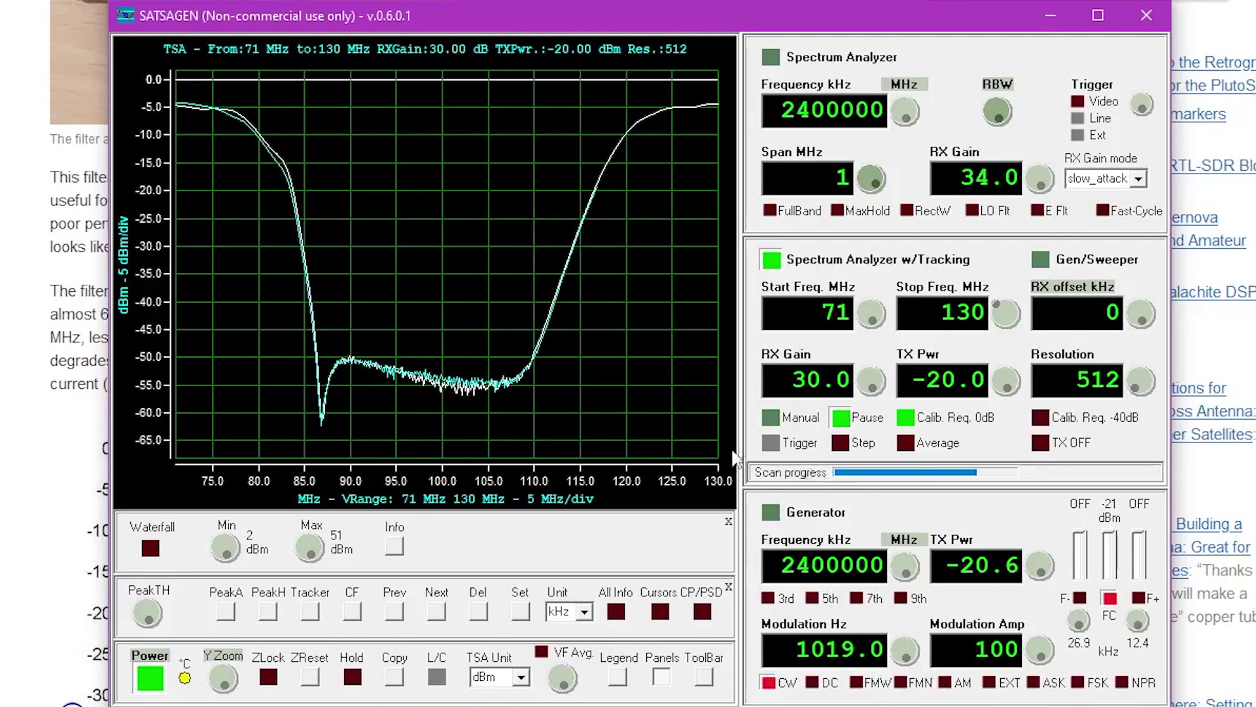
# Check the article's return-loss RL (dB) graph and 88–108 MHz rejection spec, then return to SATSAGEN
pyautogui.click(51, 371)
pyautogui.scroll(10, 608, 386)
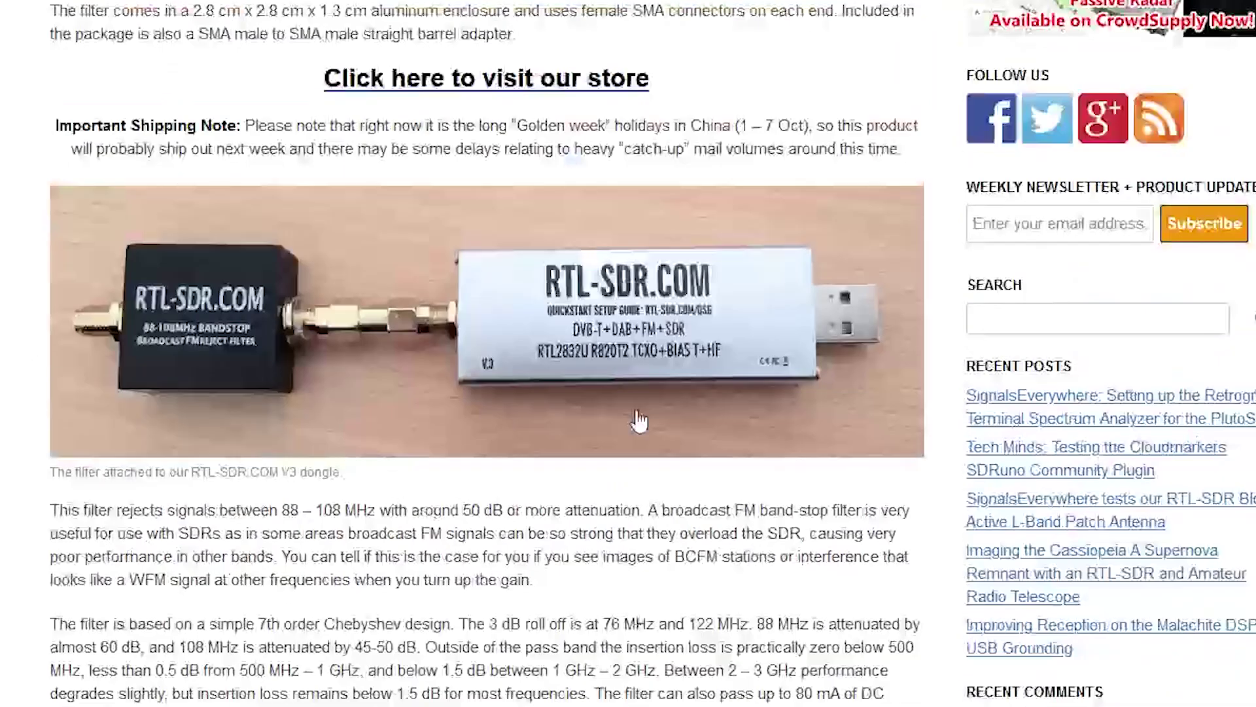
pyautogui.scroll(-3, 608, 386)
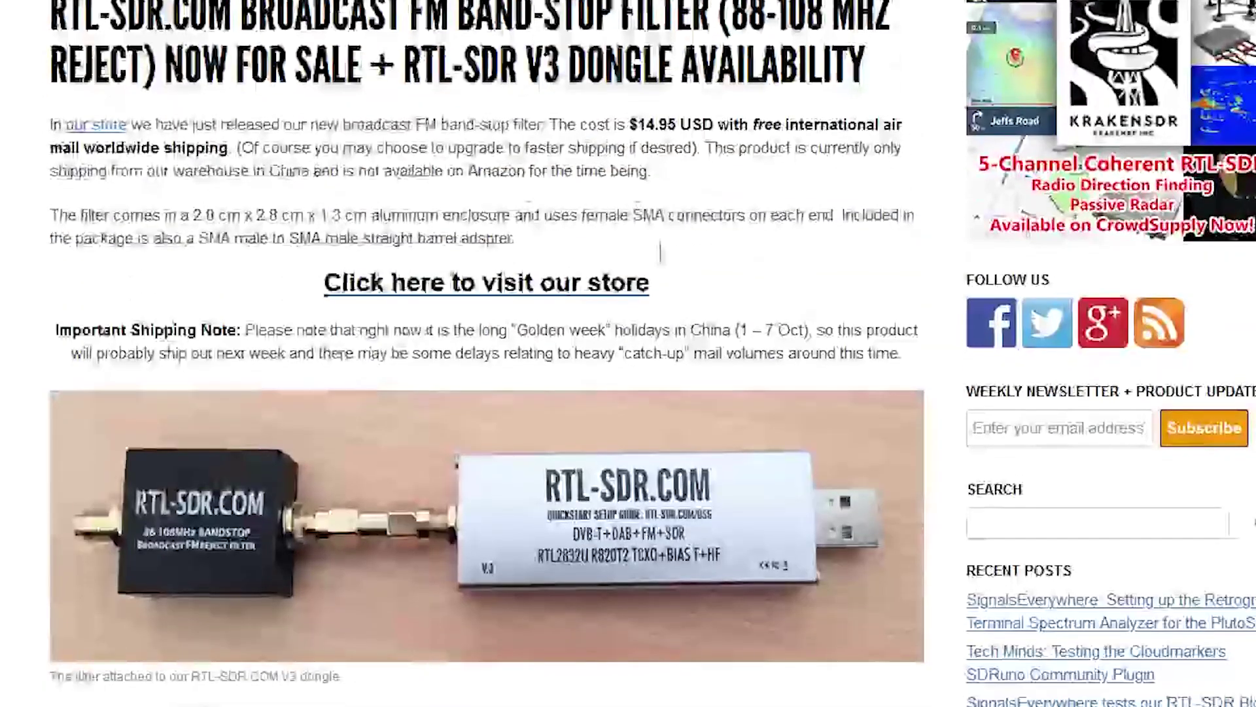
pyautogui.scroll(-3, 717, 291)
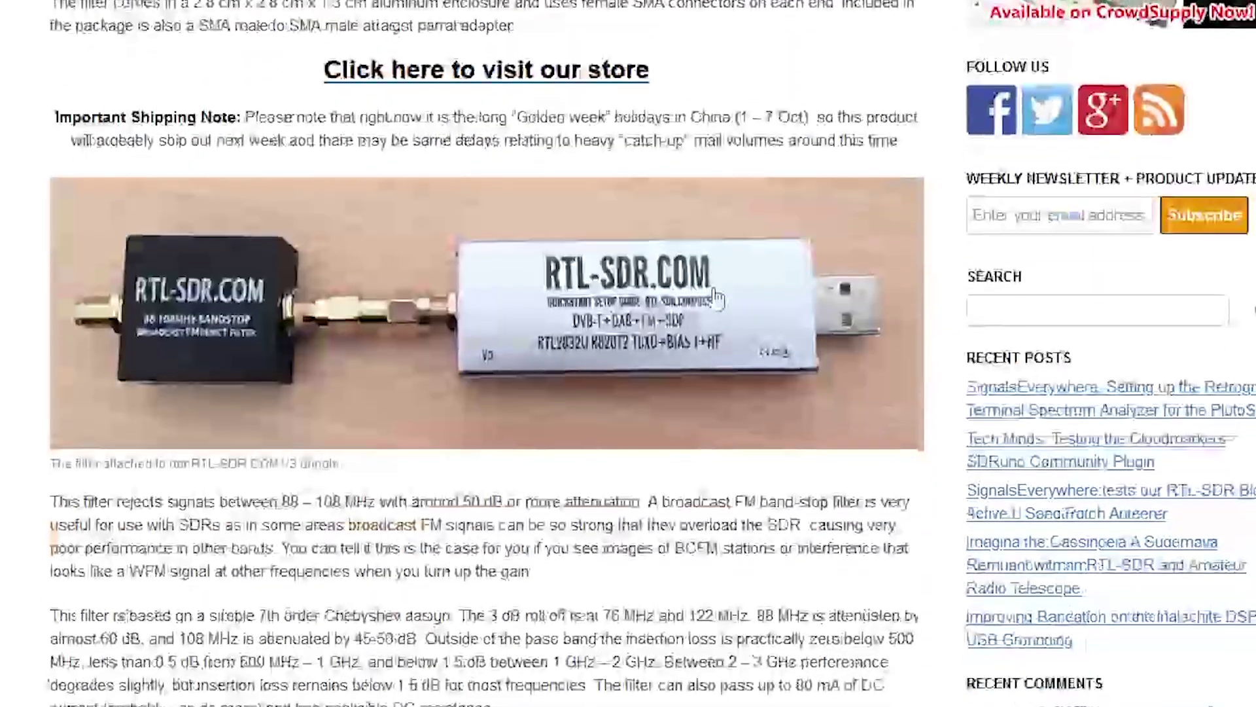
pyautogui.scroll(1, 669, 382)
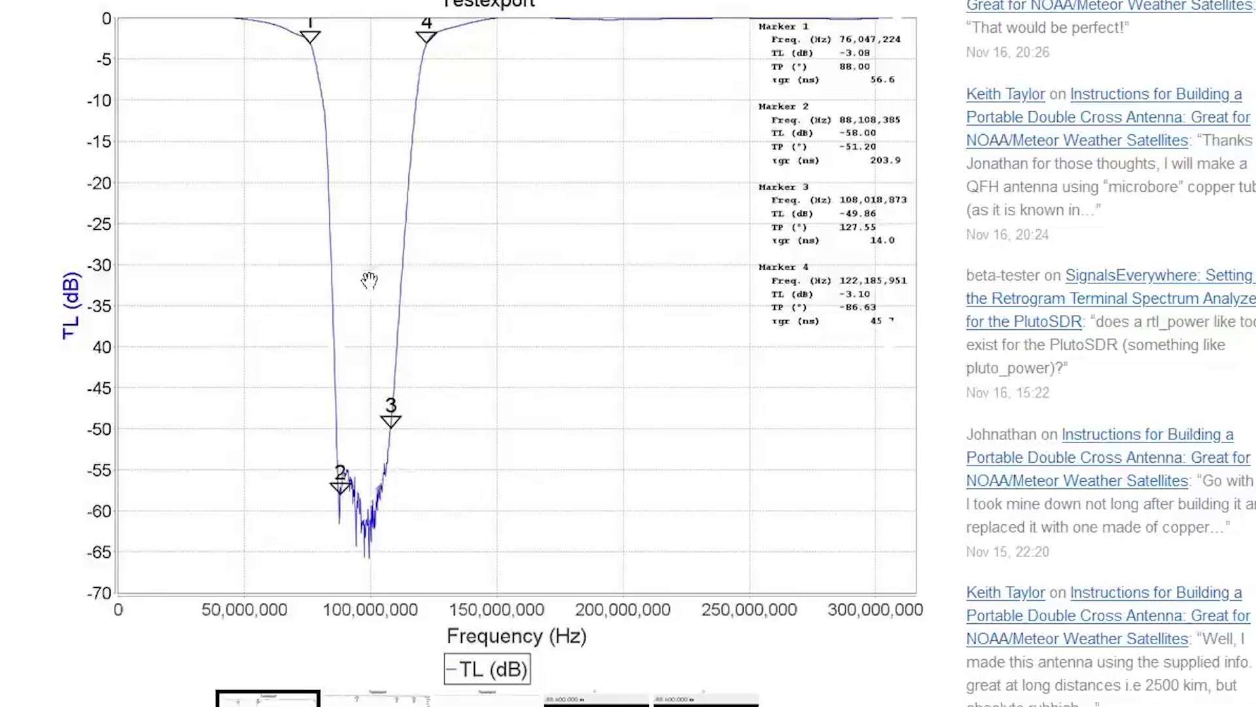
pyautogui.click(487, 697)
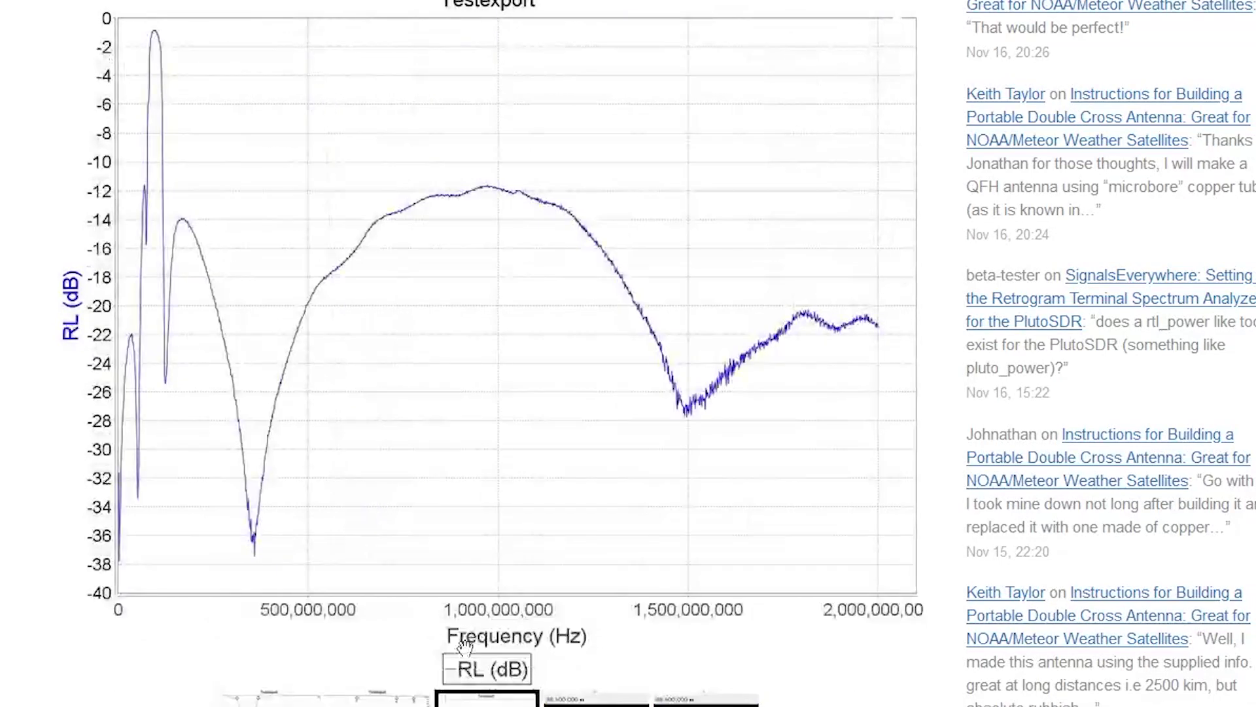
pyautogui.scroll(1, 233, 550)
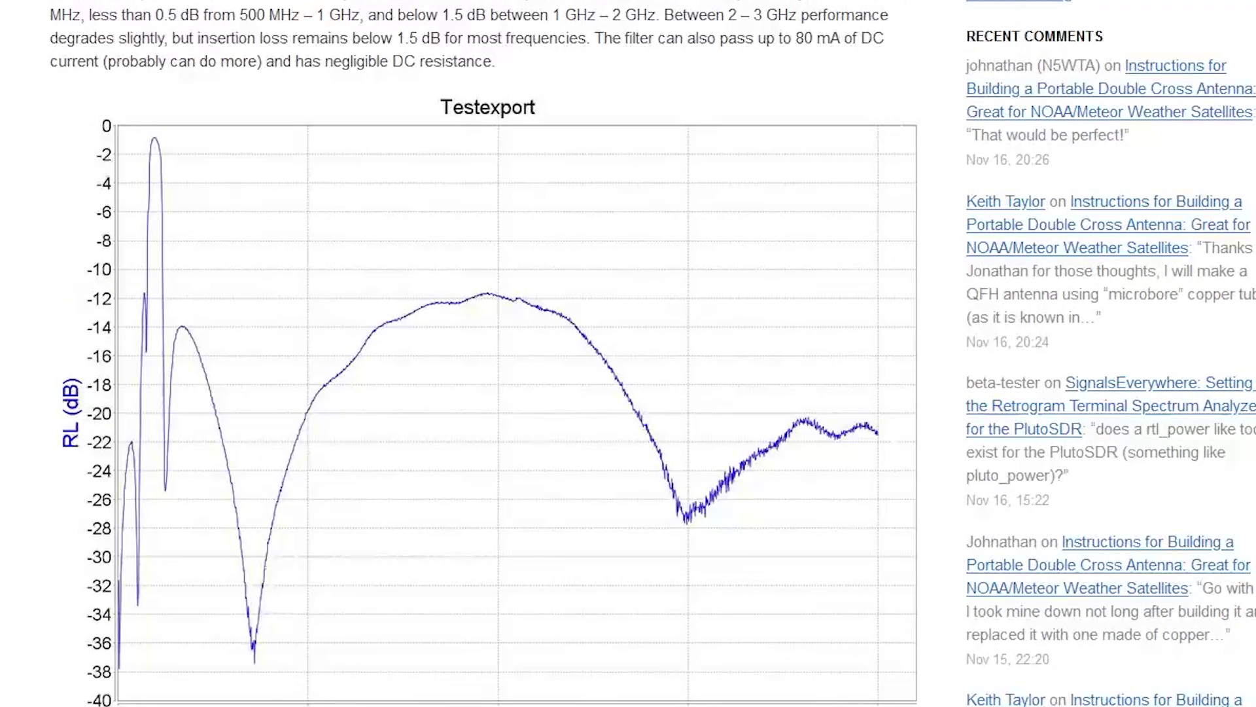
pyautogui.hotkey('alt', 'Tab')
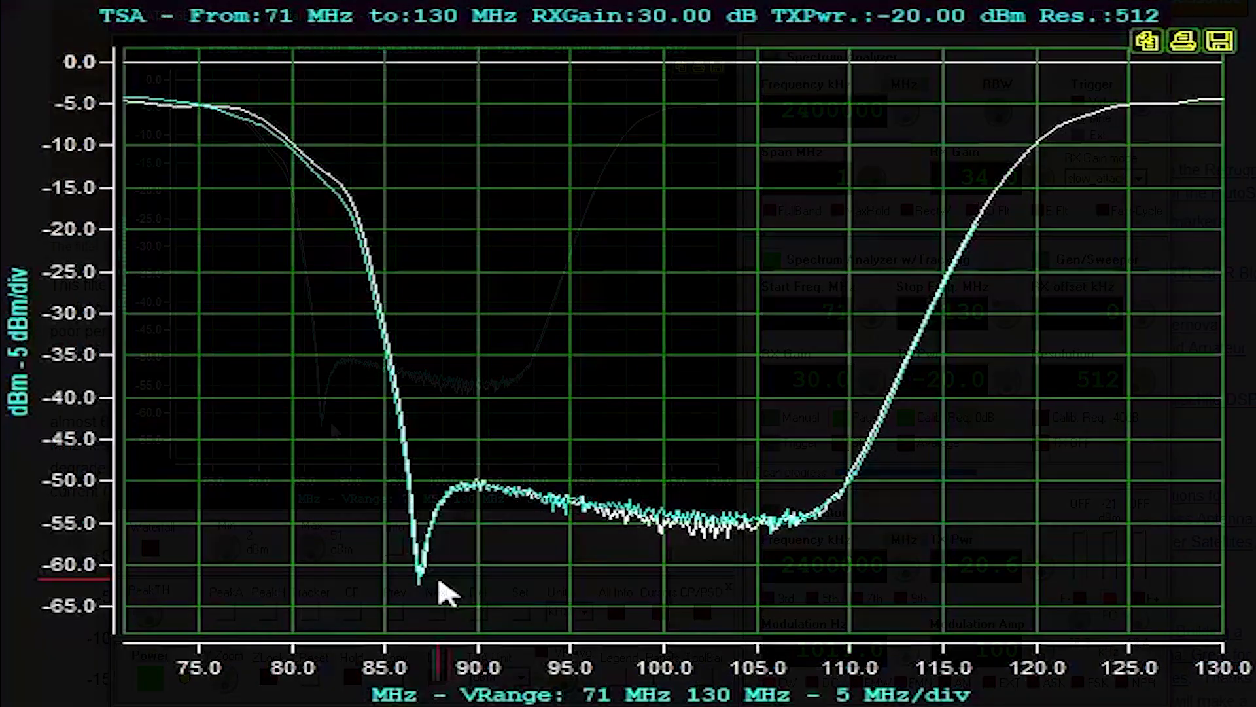
pyautogui.moveTo(422, 586)
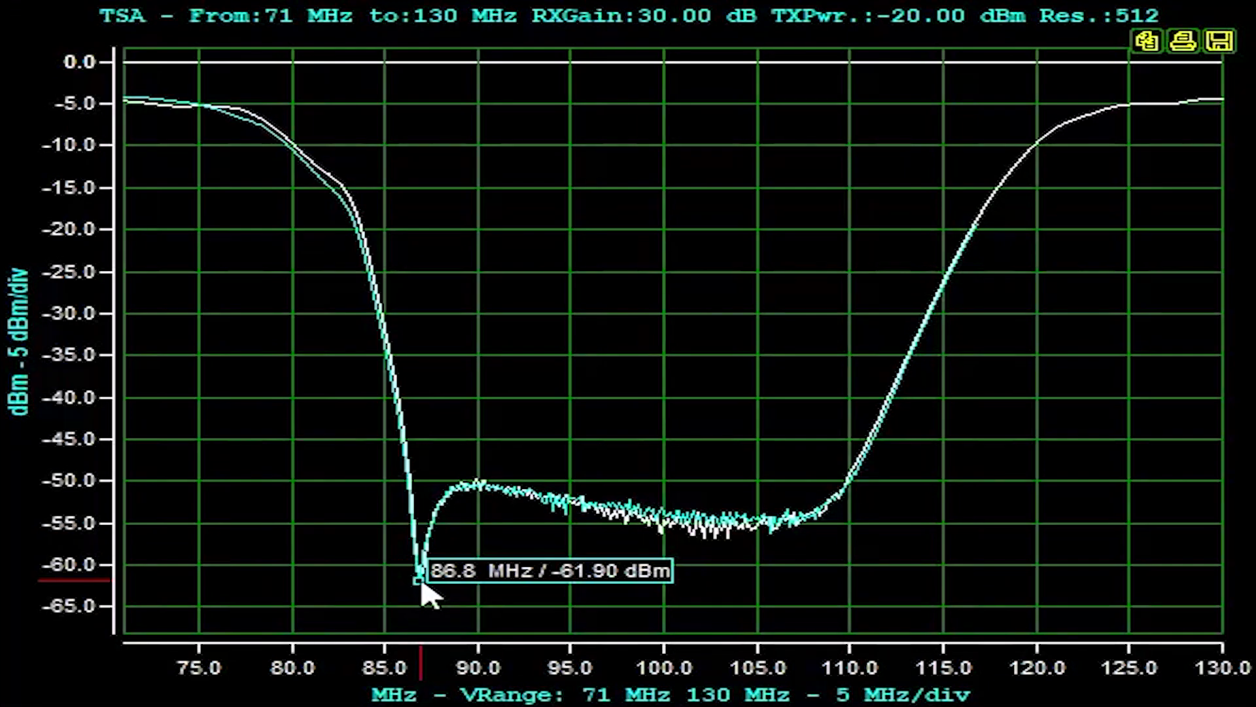
pyautogui.moveTo(483, 501)
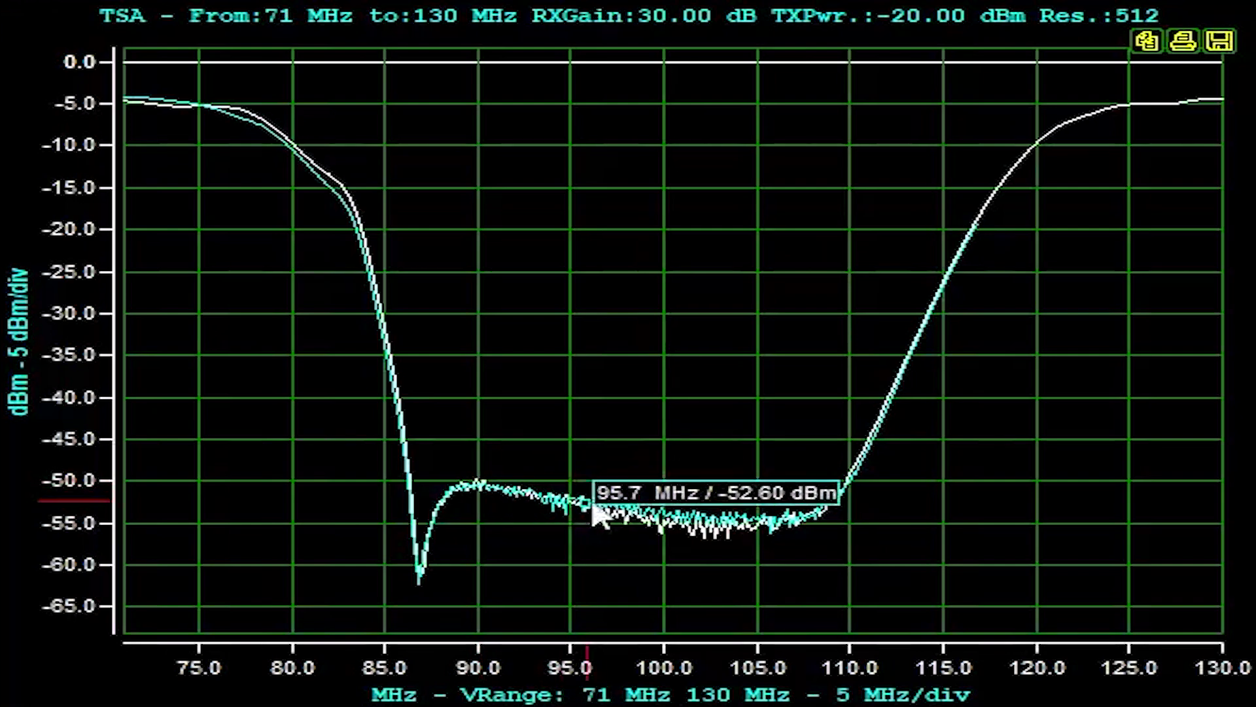
pyautogui.moveTo(797, 517)
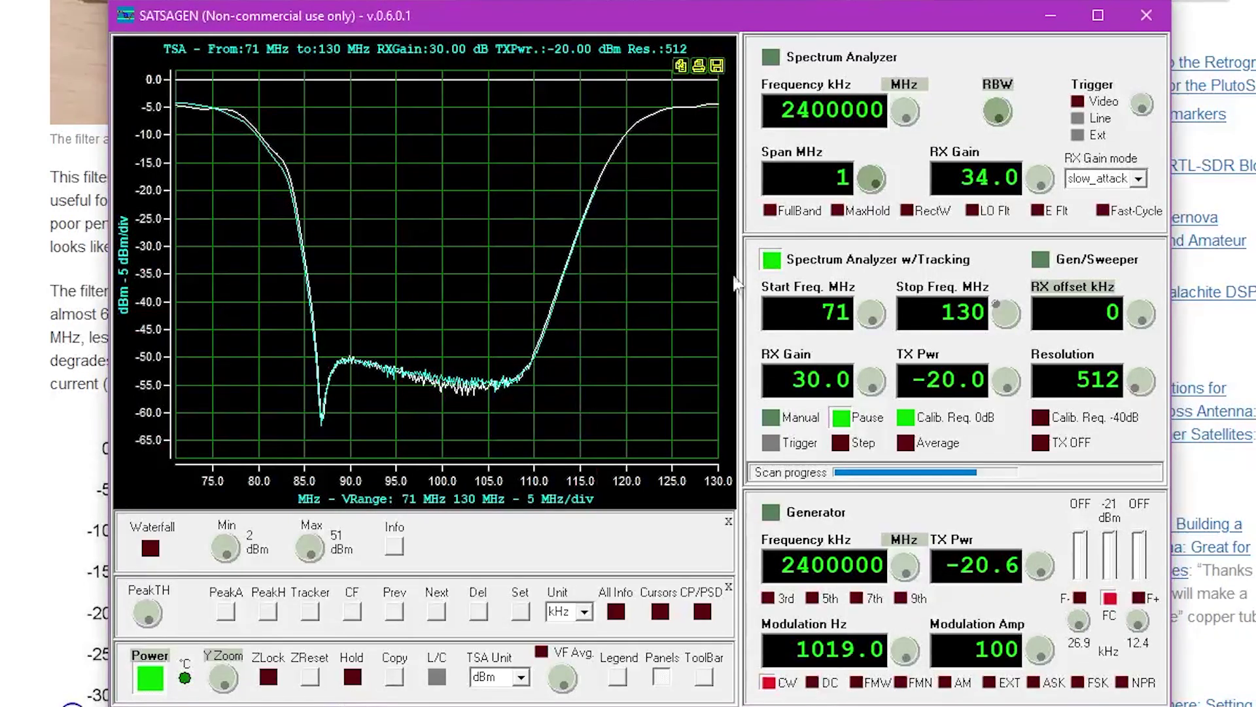
# Stop the tracking sweep and set Stop Freq. MHz to 1700
pyautogui.click(773, 261)
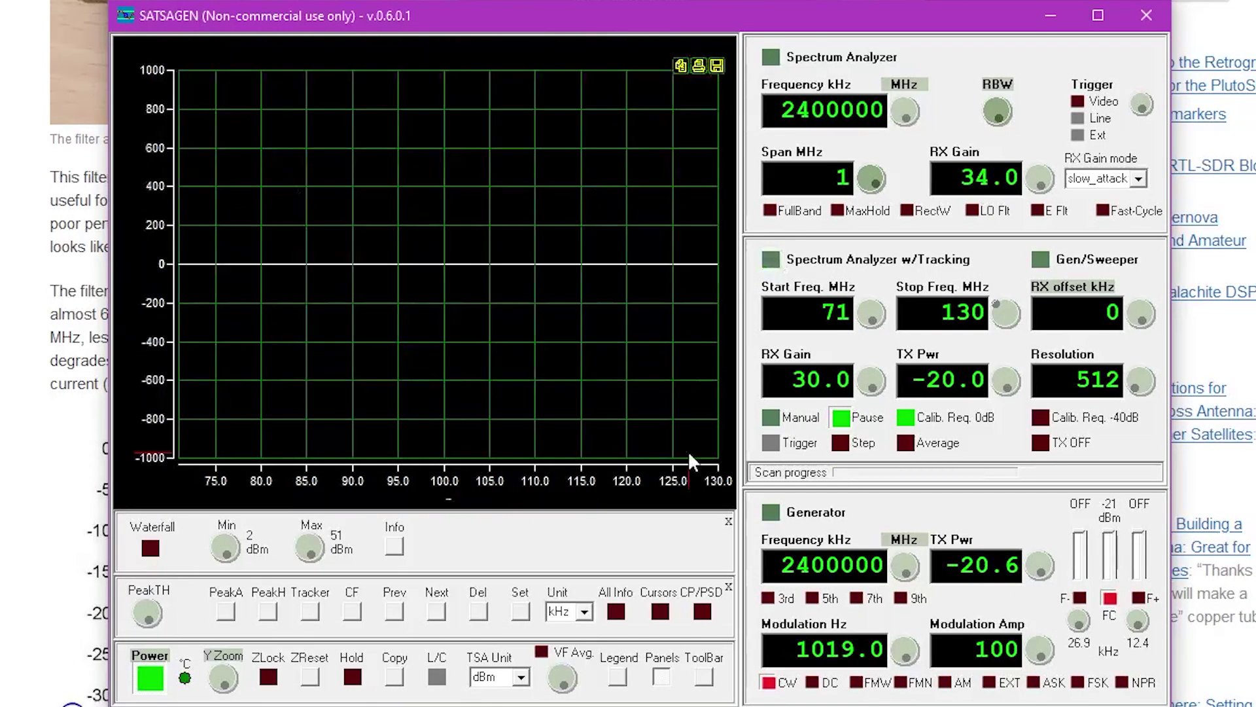
pyautogui.doubleClick(944, 313)
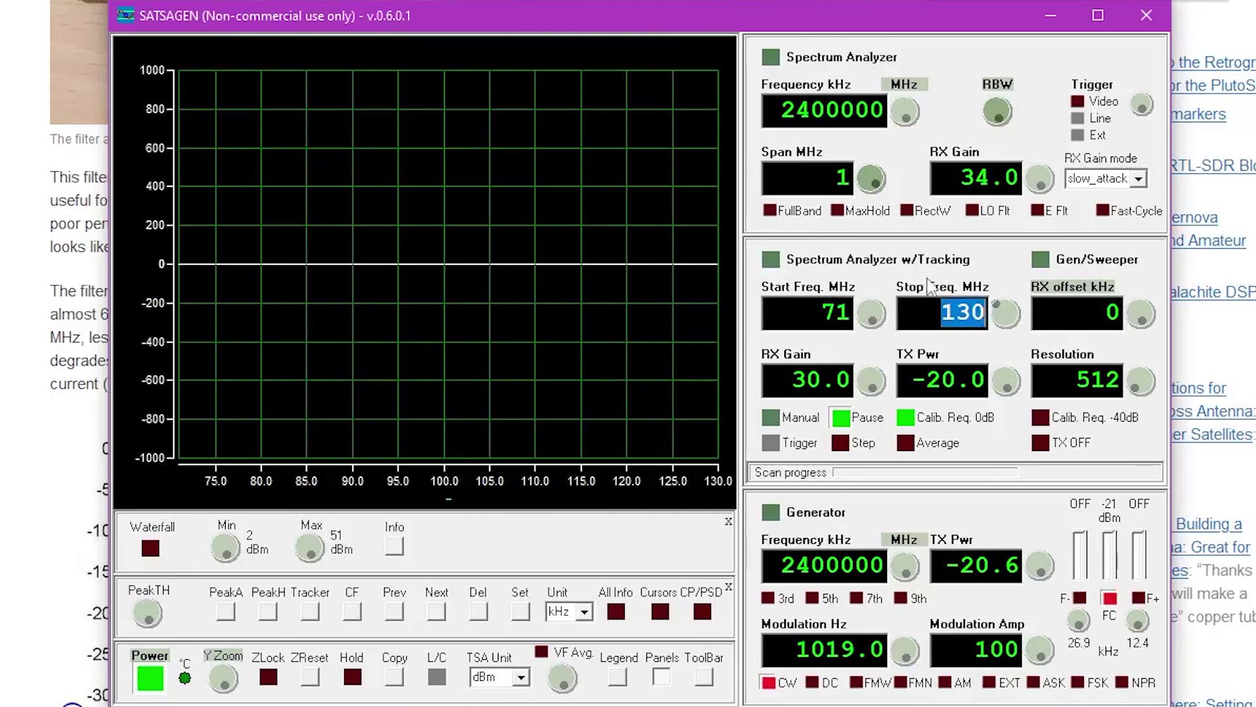
pyautogui.write('1700')
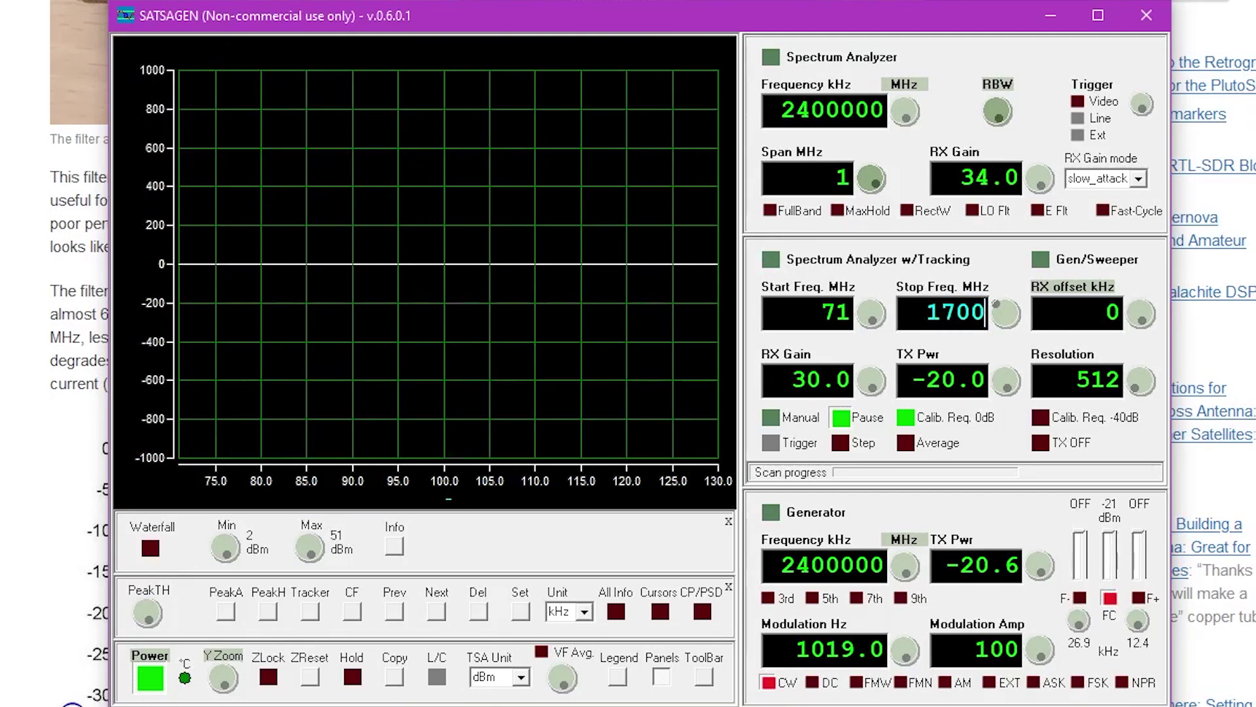
pyautogui.press('Return')
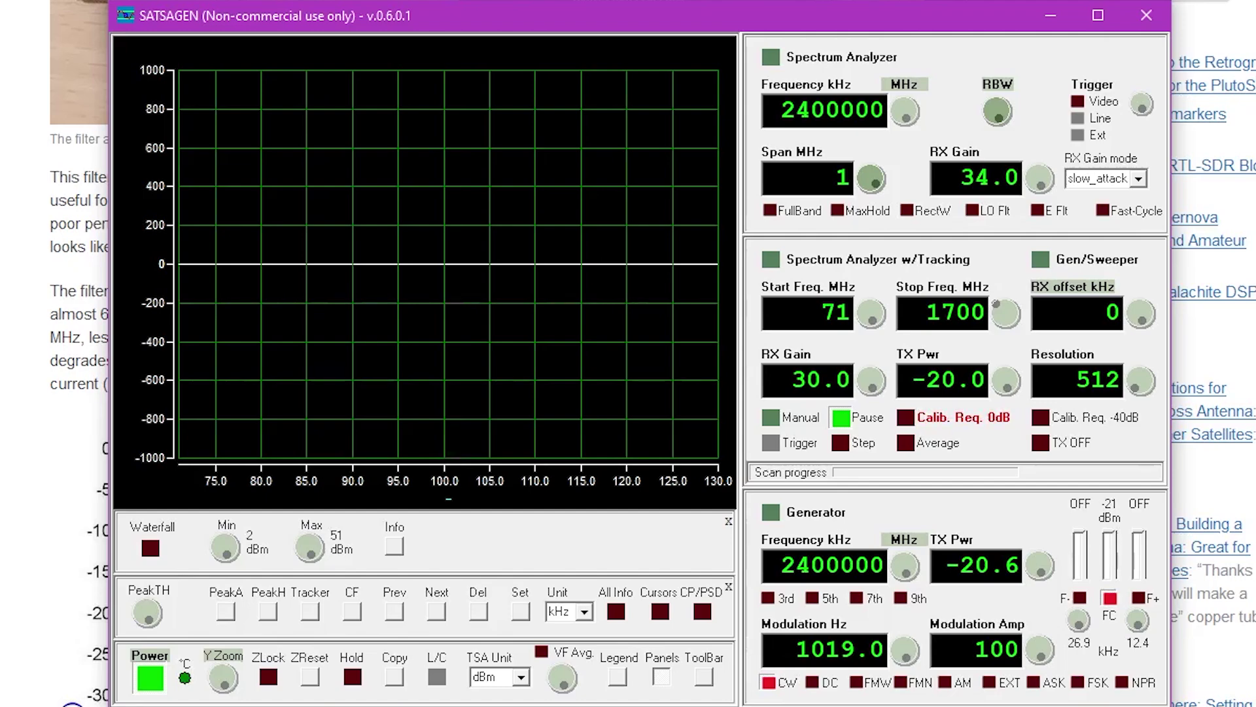
# Run the 71–1700 MHz tracking sweep, stopping and restarting it once
pyautogui.click(771, 260)
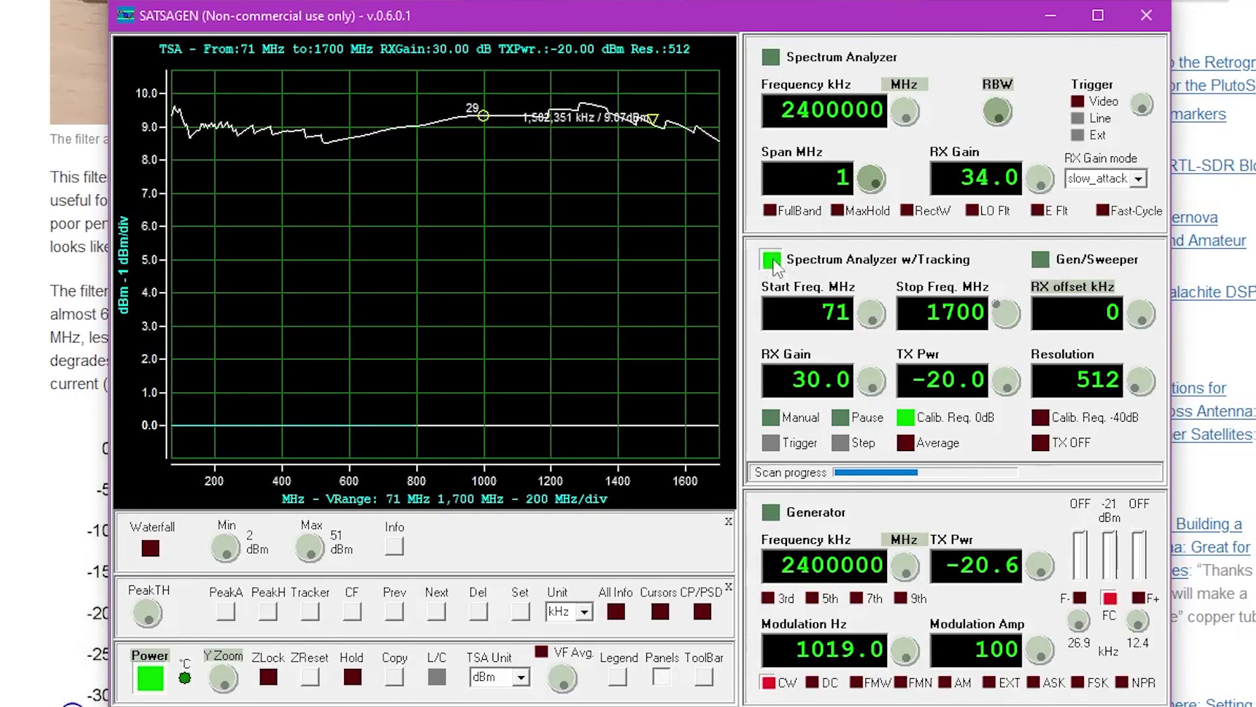
pyautogui.click(773, 261)
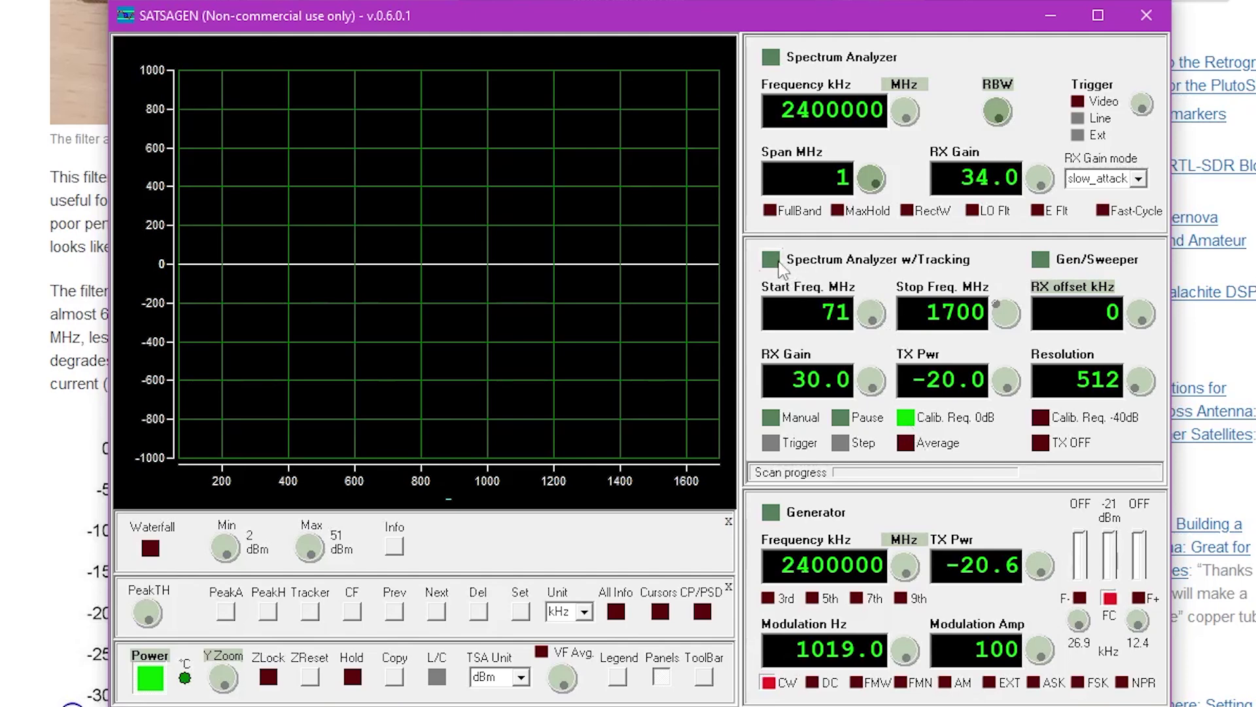
pyautogui.click(772, 260)
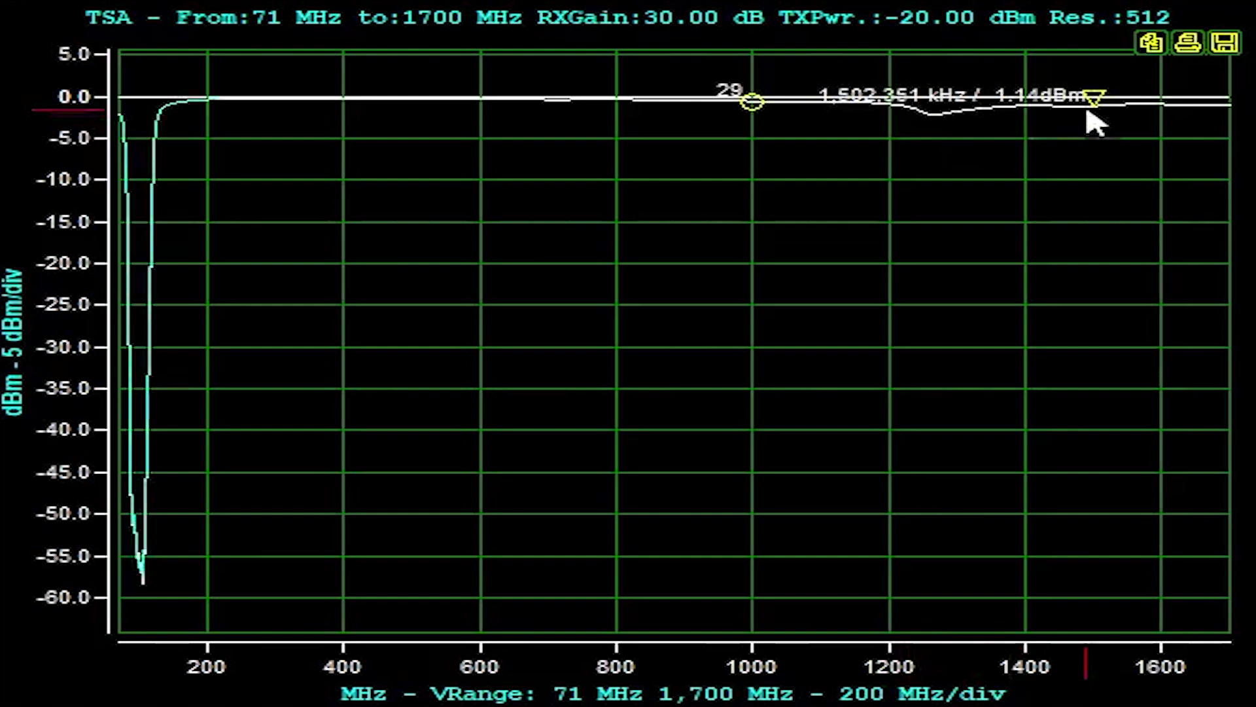
pyautogui.moveTo(1085, 106)
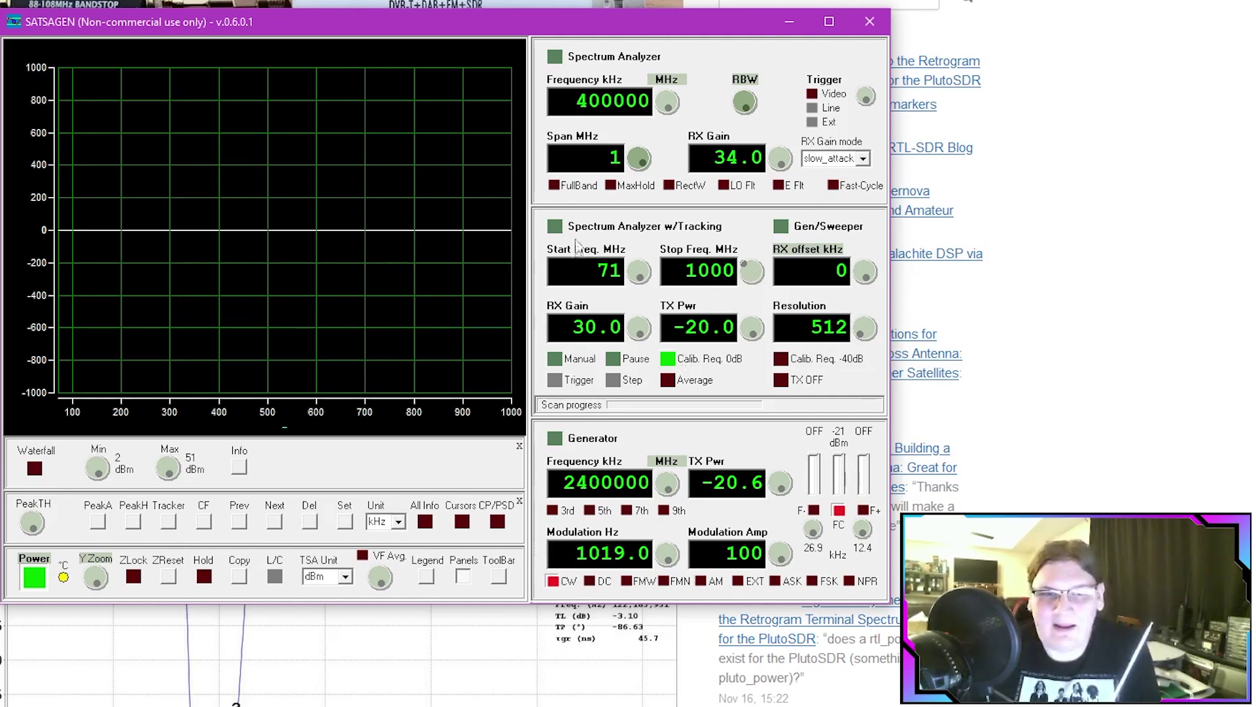
# Start the 71–1000 MHz antenna sweep and read the return-loss dips, including one near 280 MHz
pyautogui.click(554, 227)
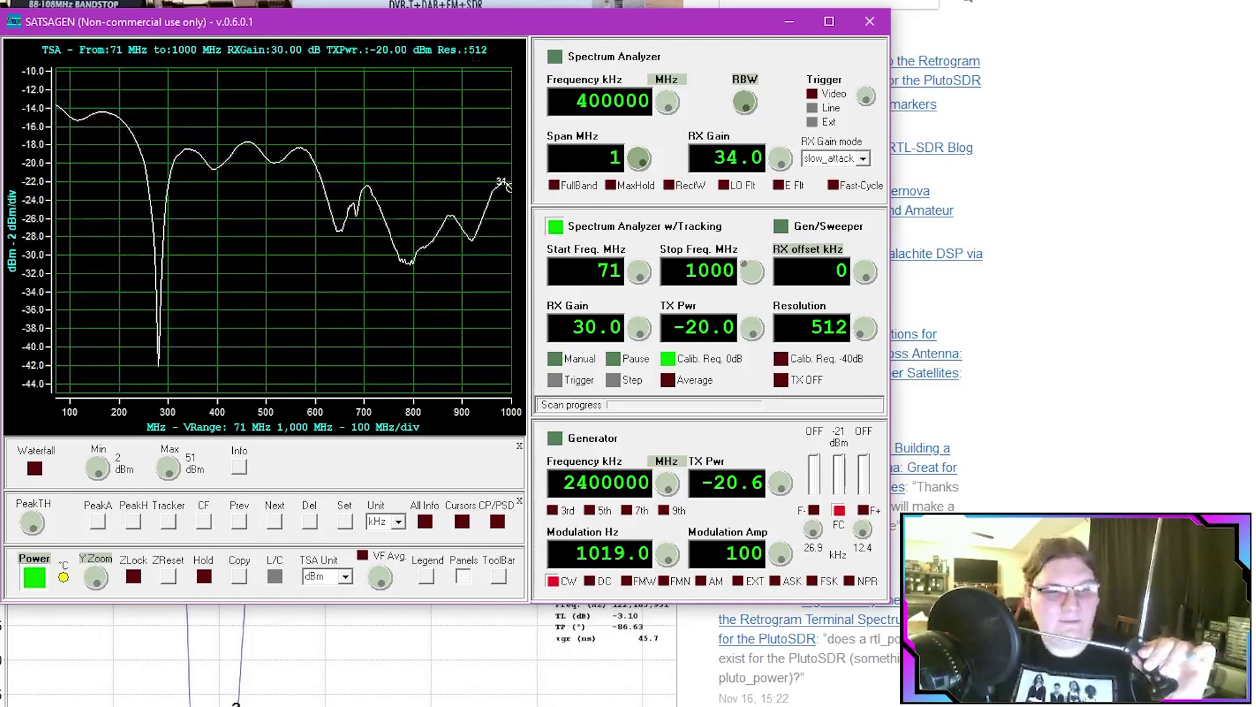
pyautogui.moveTo(158, 364)
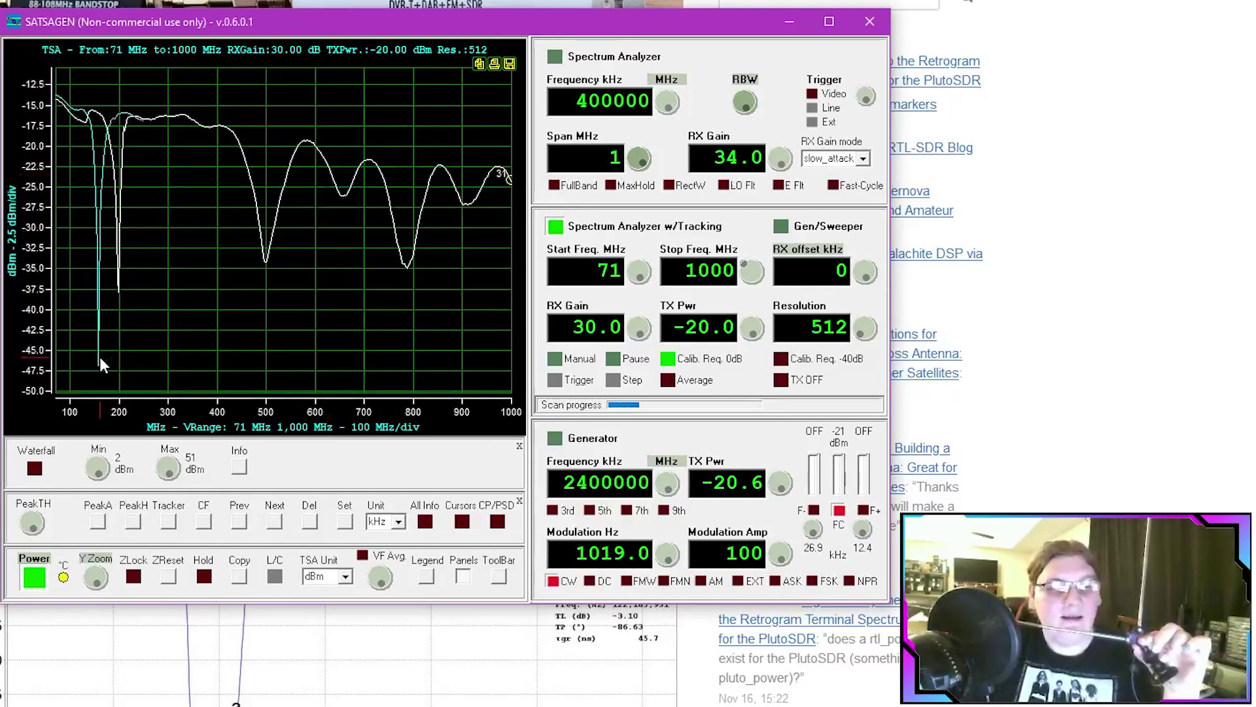
# Switch off the tracking sweep and set Frequency to 2400000 kHz with a 4 MHz span
pyautogui.moveTo(98, 360)
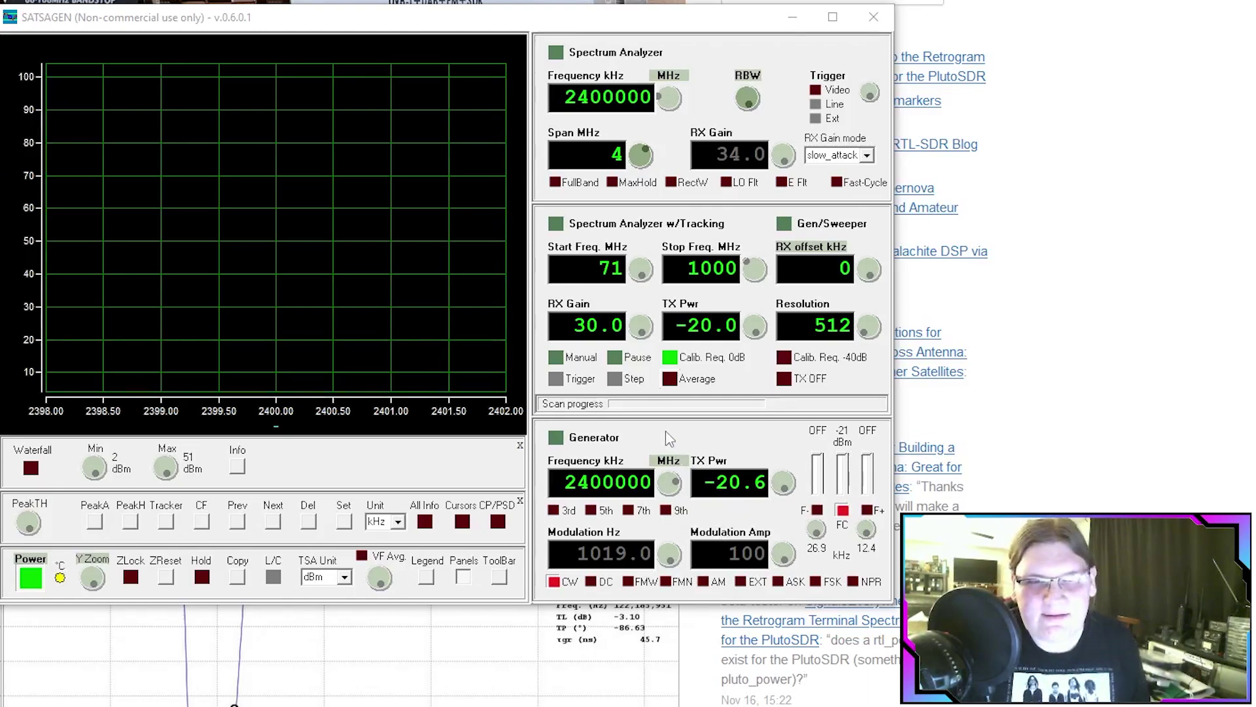
# Enable the live Spectrum Analyzer and Generator, lowering TX power to -20.9 and retuning to 2400000 kHz
pyautogui.click(557, 53)
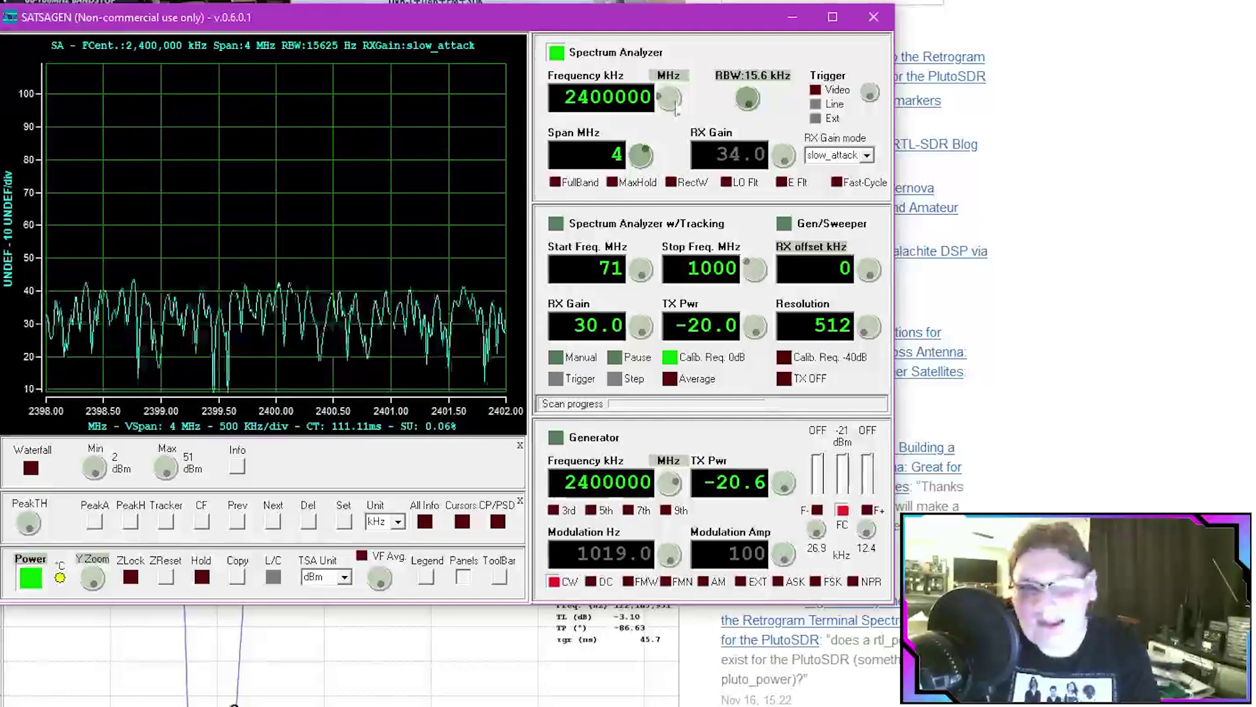
pyautogui.click(556, 438)
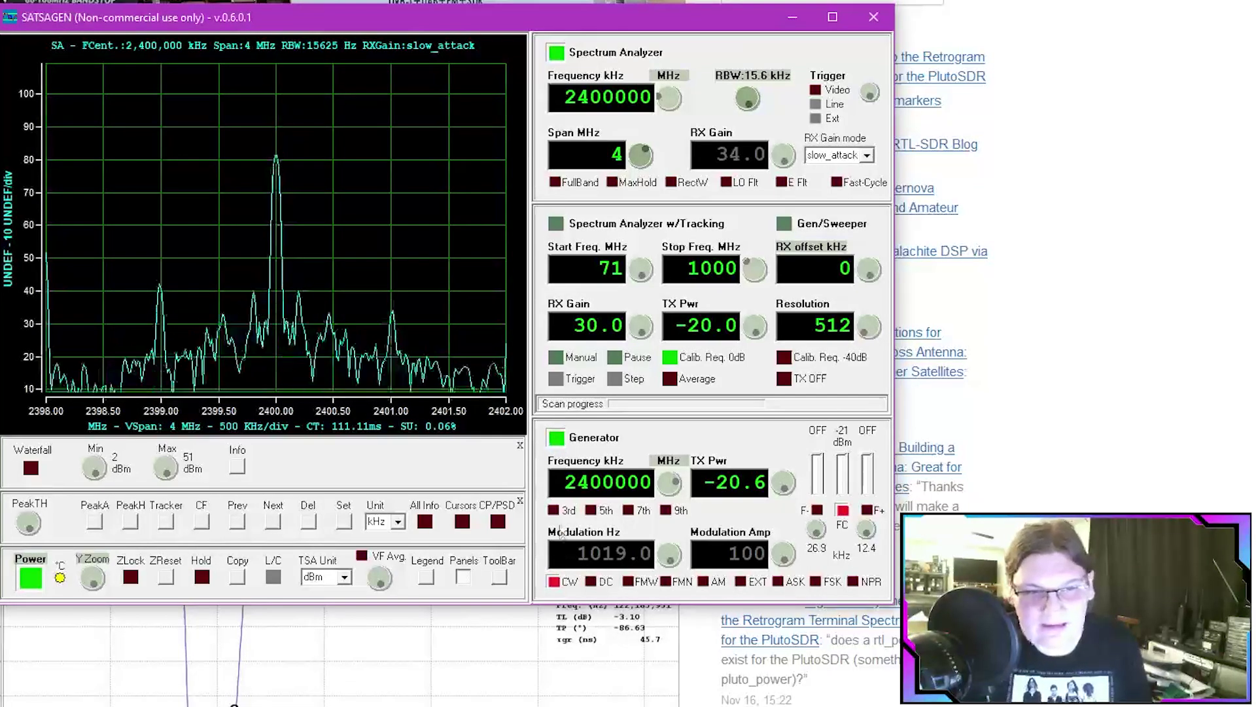
pyautogui.moveTo(276, 182)
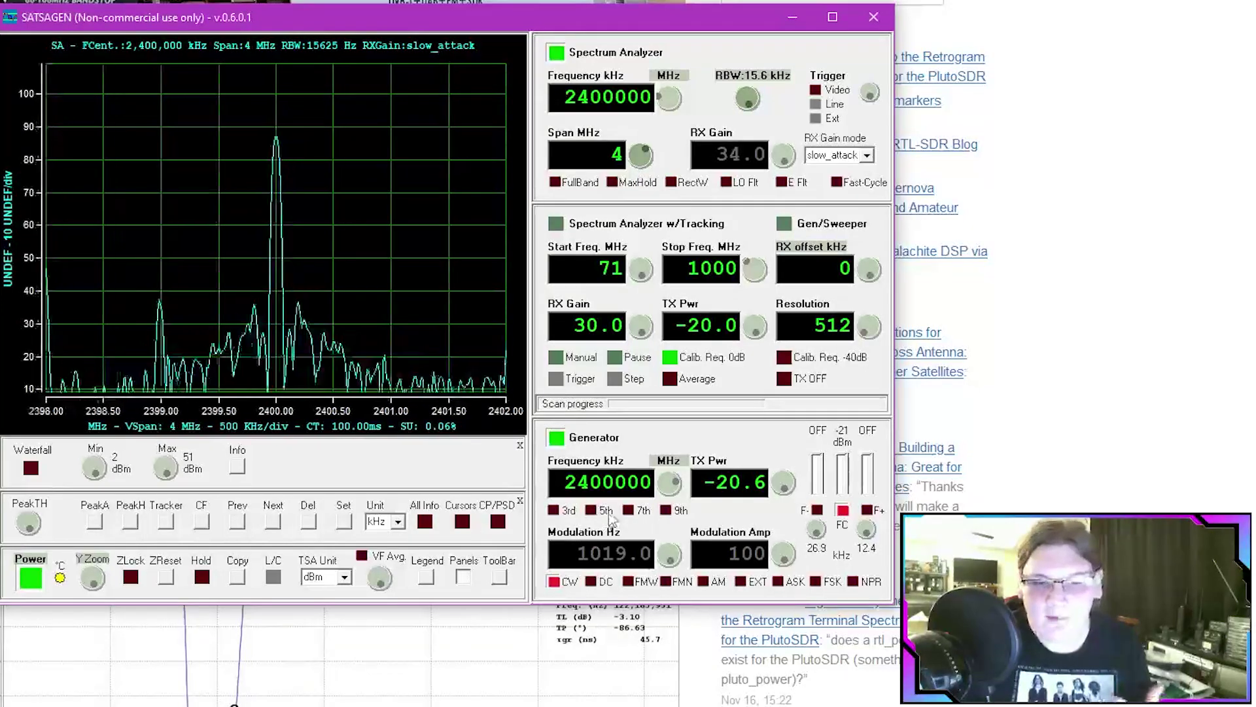
pyautogui.moveTo(784, 490); pyautogui.dragTo(775, 515)
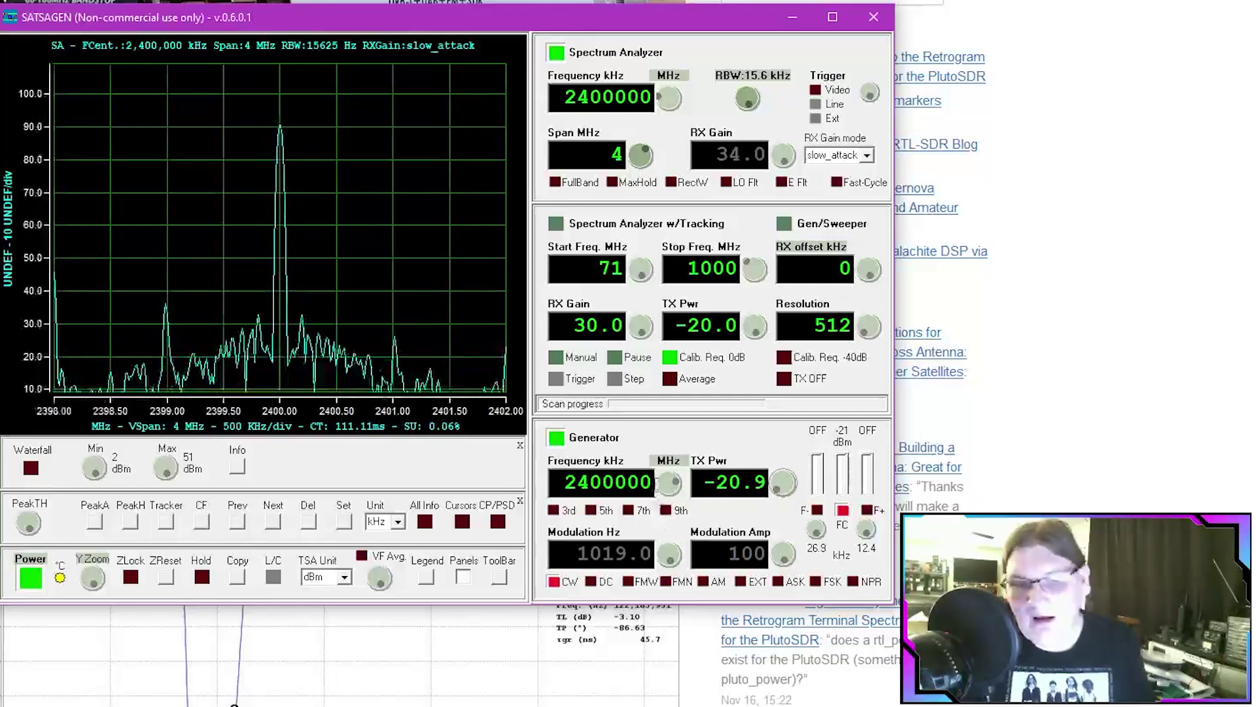
pyautogui.moveTo(670, 487); pyautogui.dragTo(682, 498)
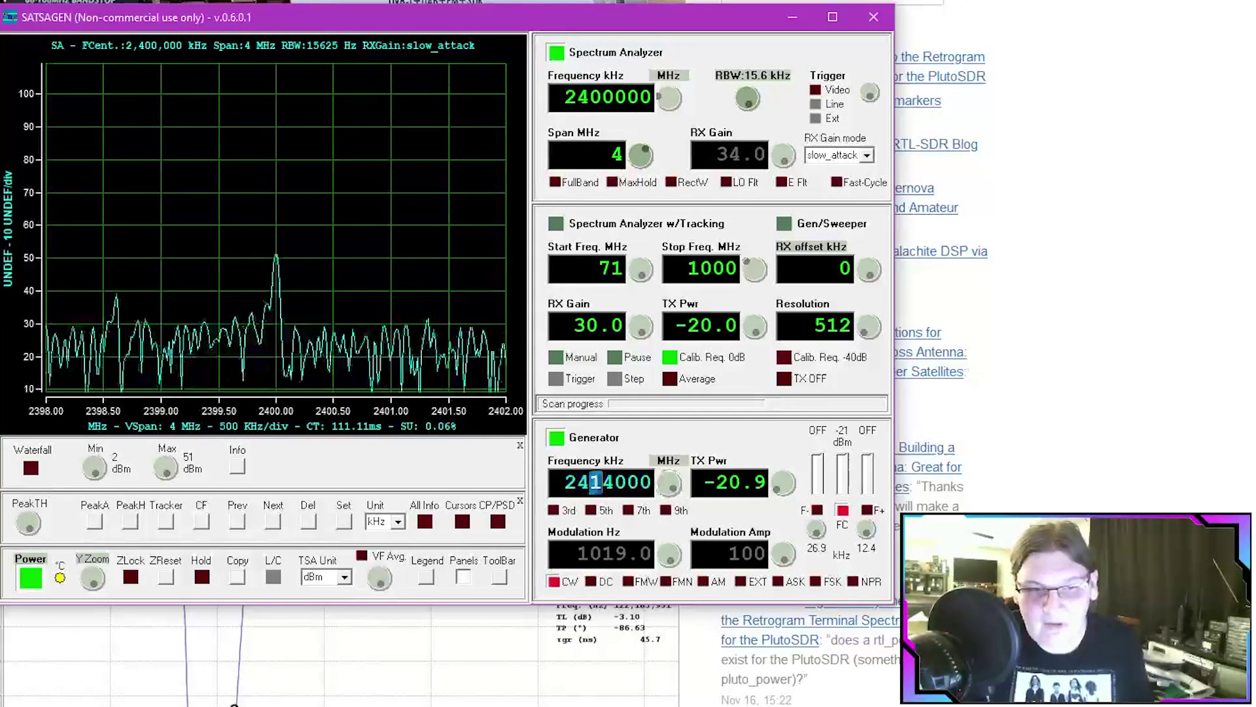
pyautogui.moveTo(591, 482); pyautogui.dragTo(616, 482)
pyautogui.write('00')
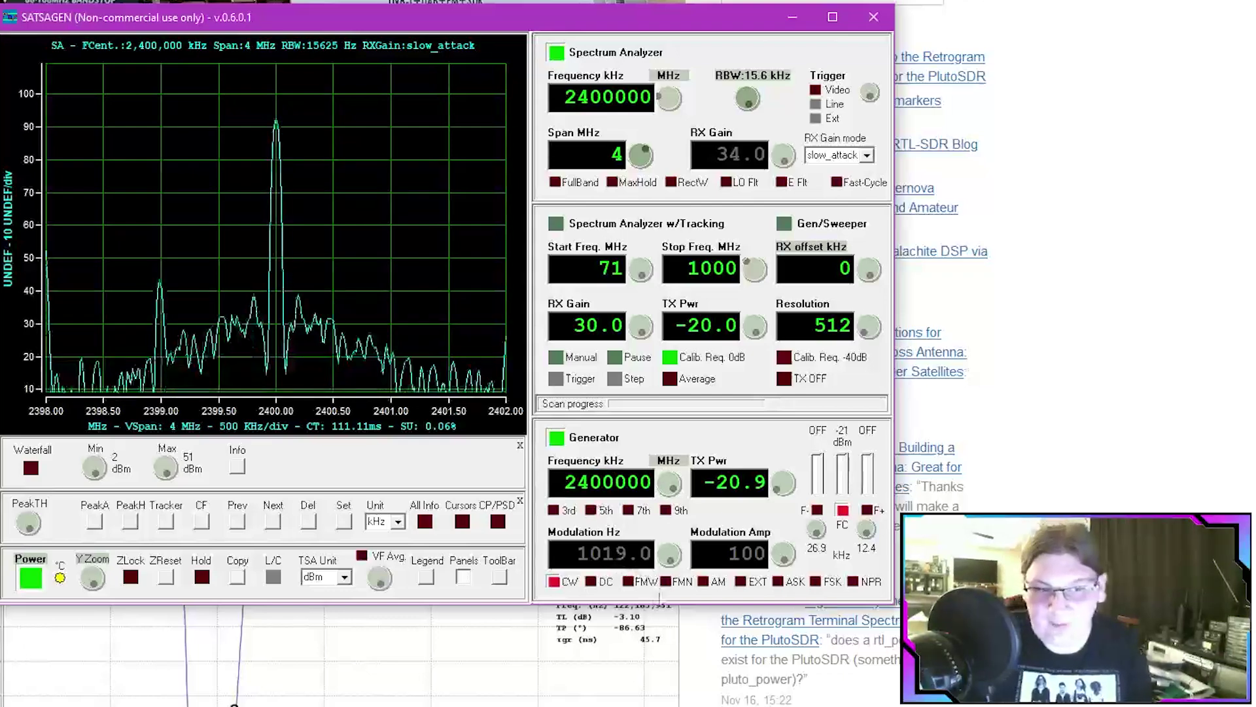
# Try FMN and FSK modulation on the generator, then return it to CW
pyautogui.click(667, 582)
pyautogui.click(816, 582)
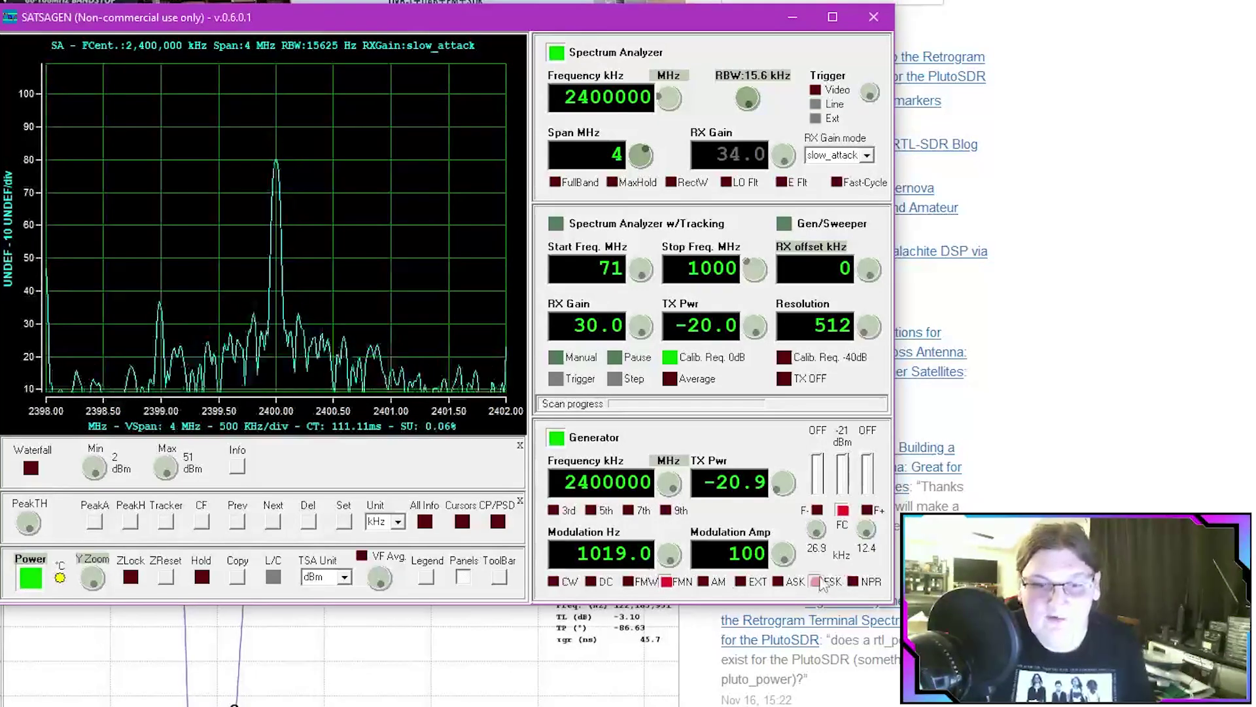
pyautogui.click(554, 582)
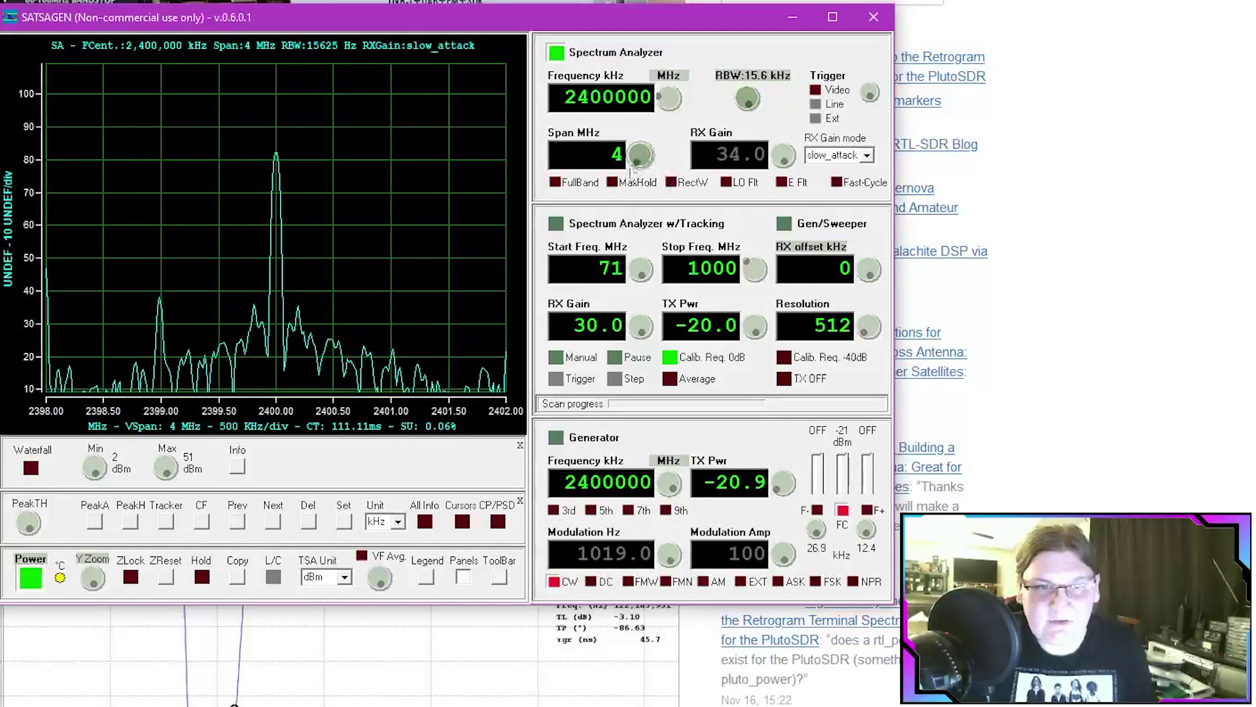
# Widen the analyzer span from 20 to 100 to 1000 MHz, covering 1900–2900 MHz
pyautogui.scroll(3, 645, 160)
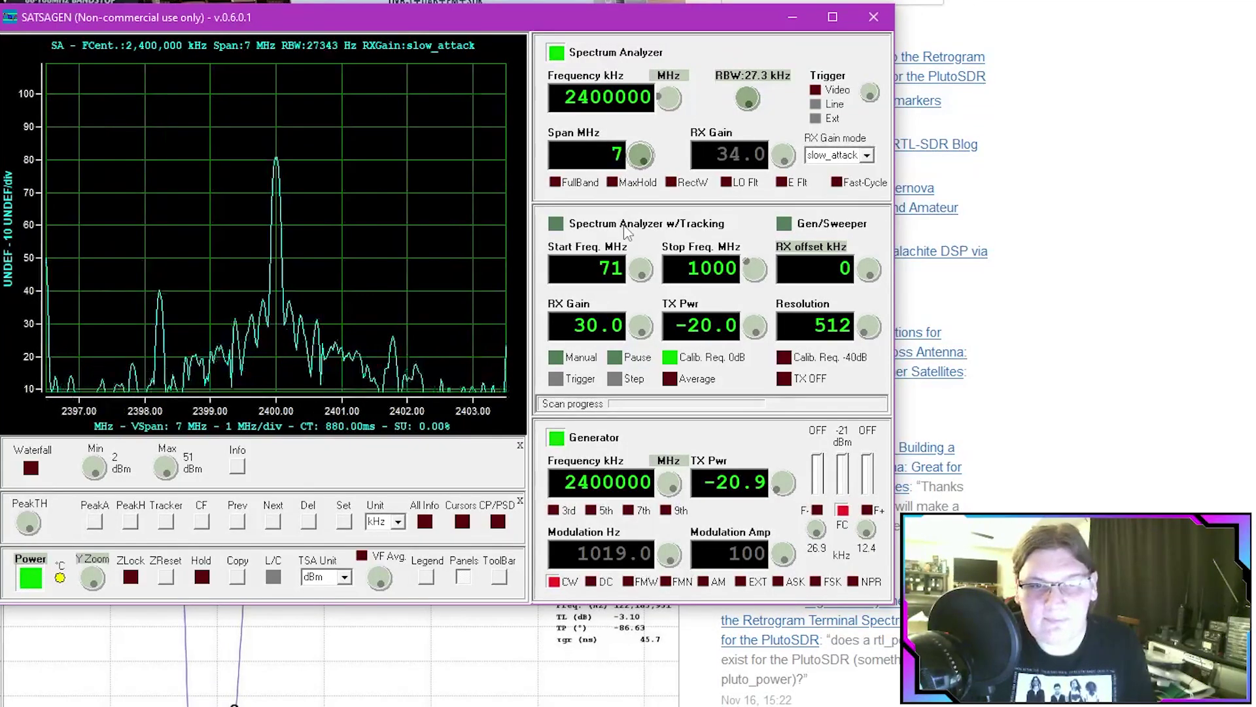
pyautogui.doubleClick(616, 154)
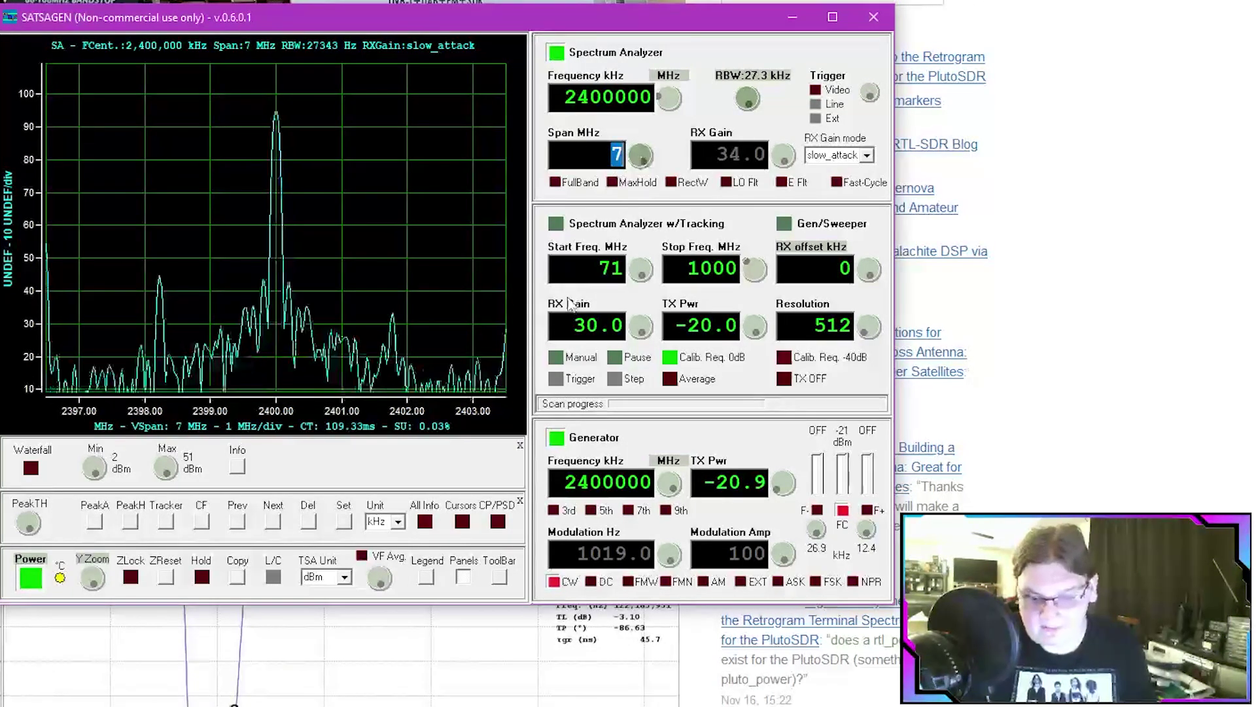
pyautogui.write('20')
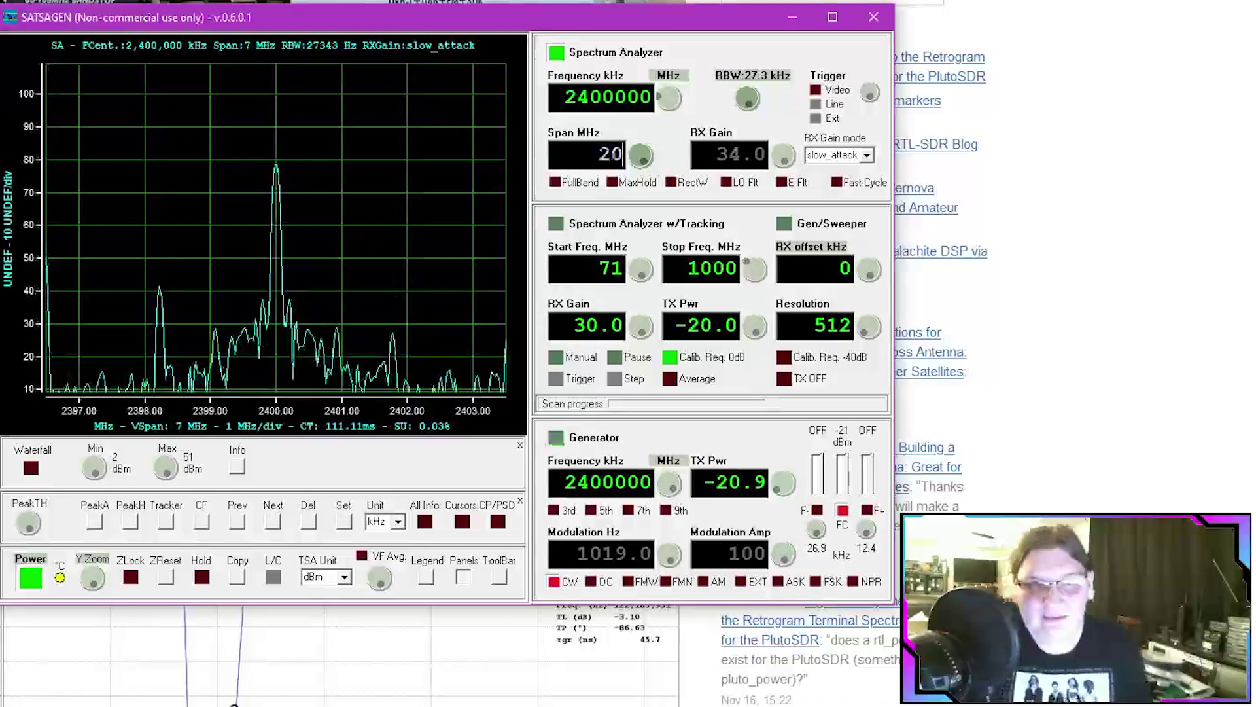
pyautogui.press('Return')
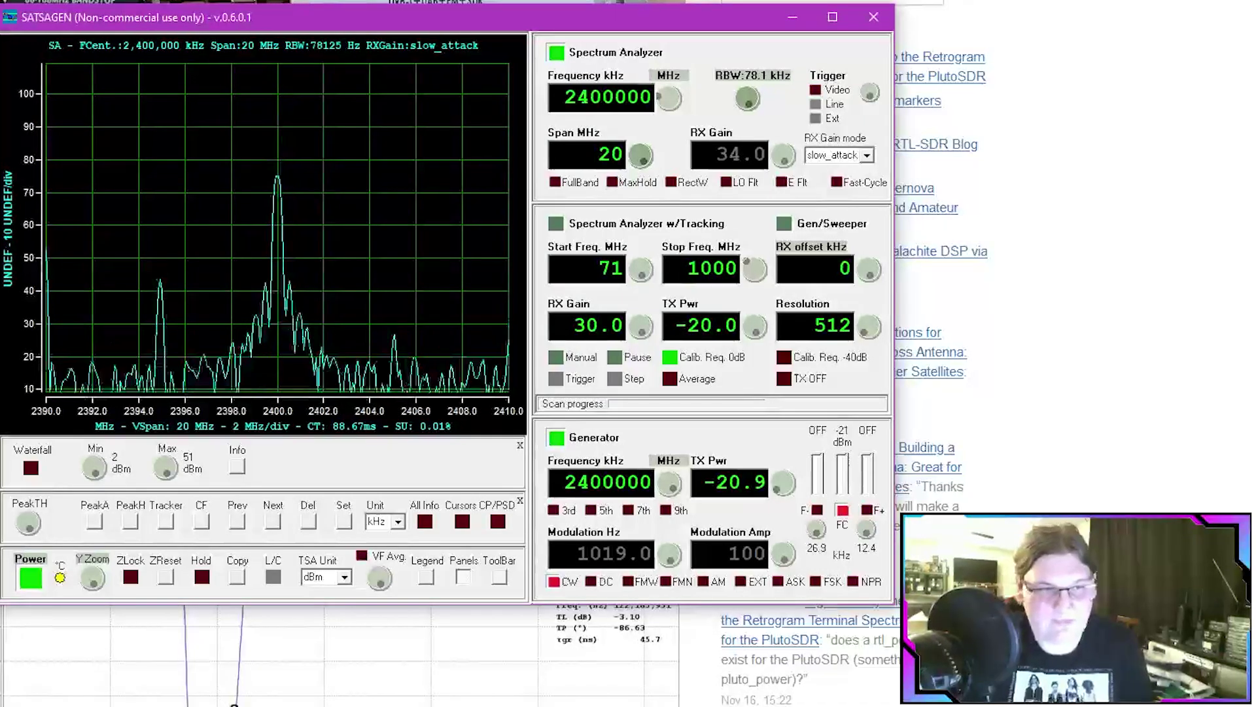
pyautogui.doubleClick(609, 154)
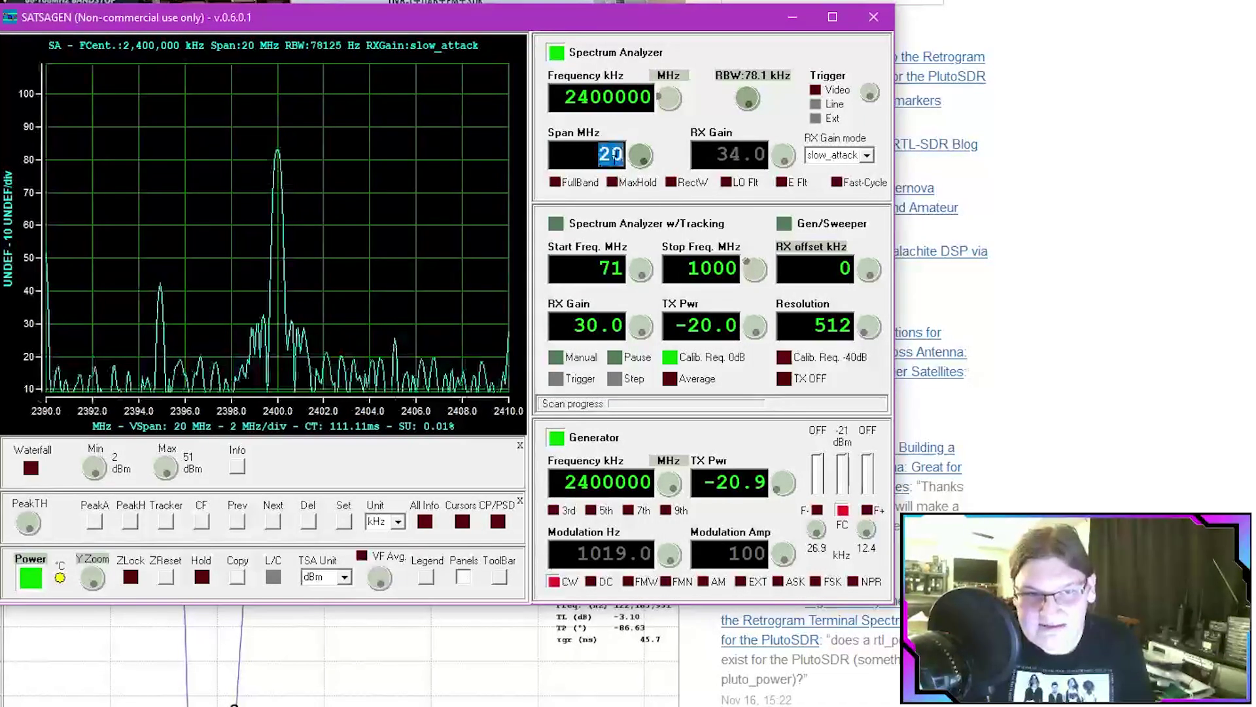
pyautogui.write('100')
pyautogui.press('Return')
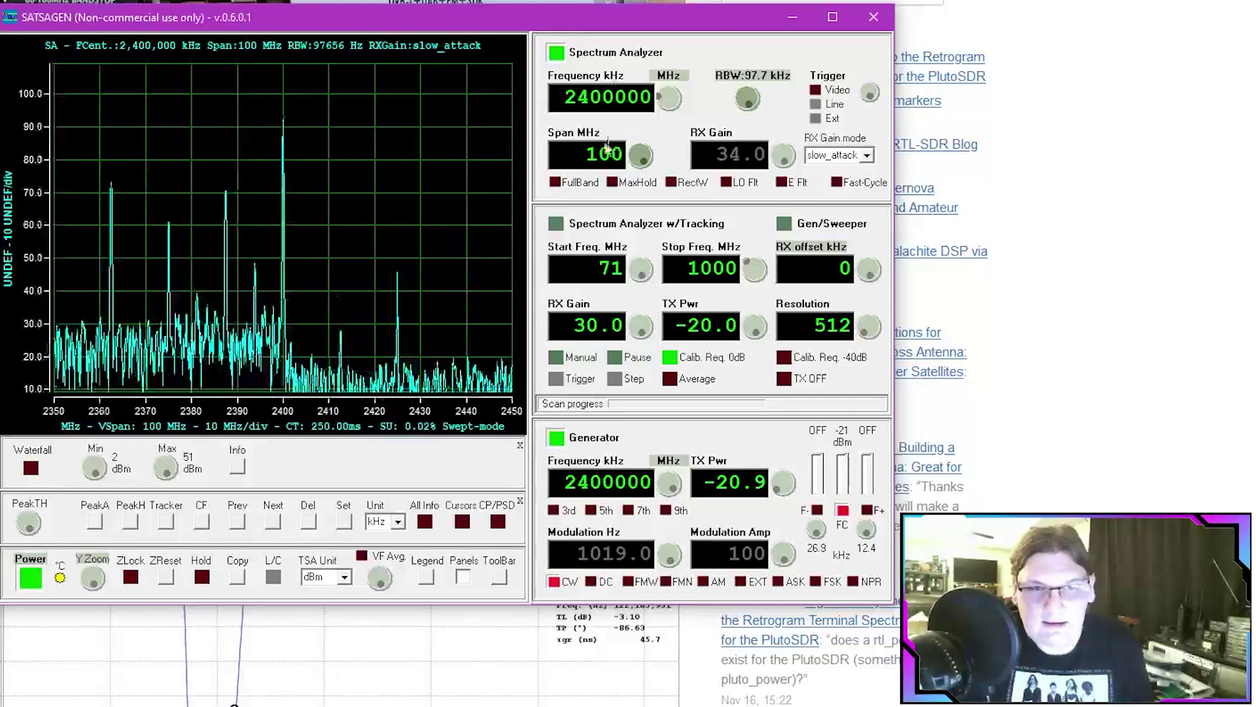
pyautogui.doubleClick(605, 154)
pyautogui.write('1000')
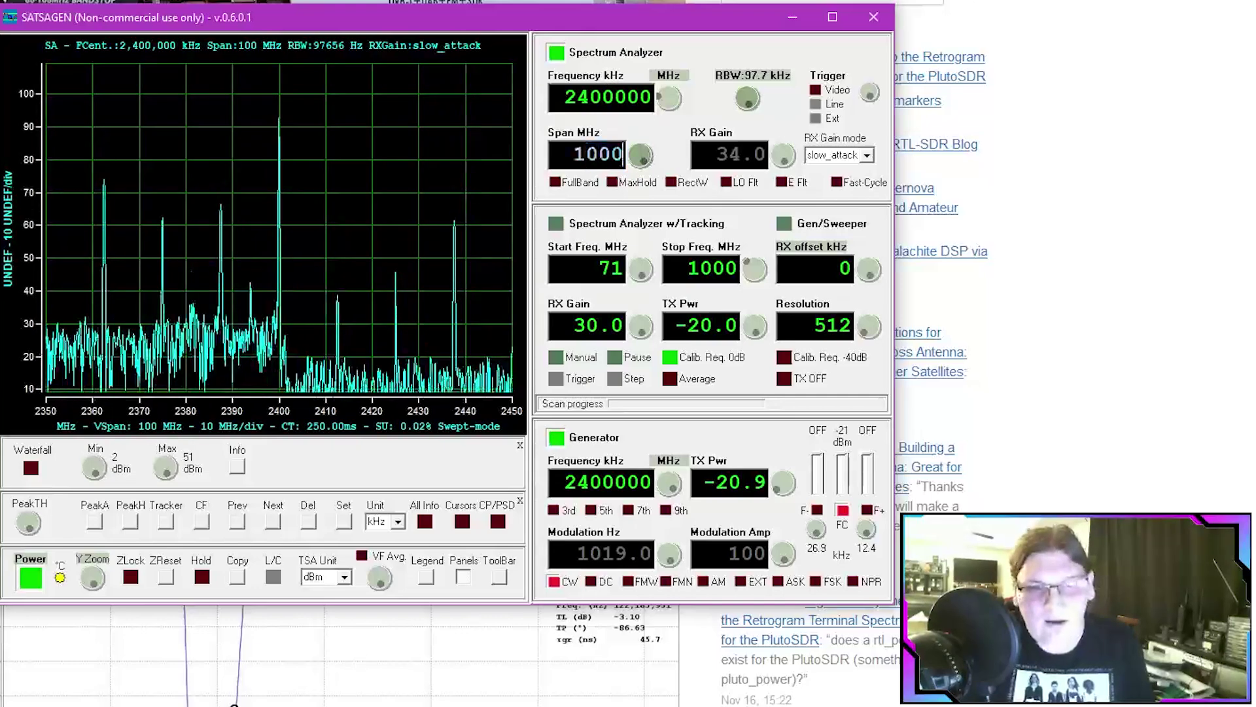
pyautogui.press('Return')
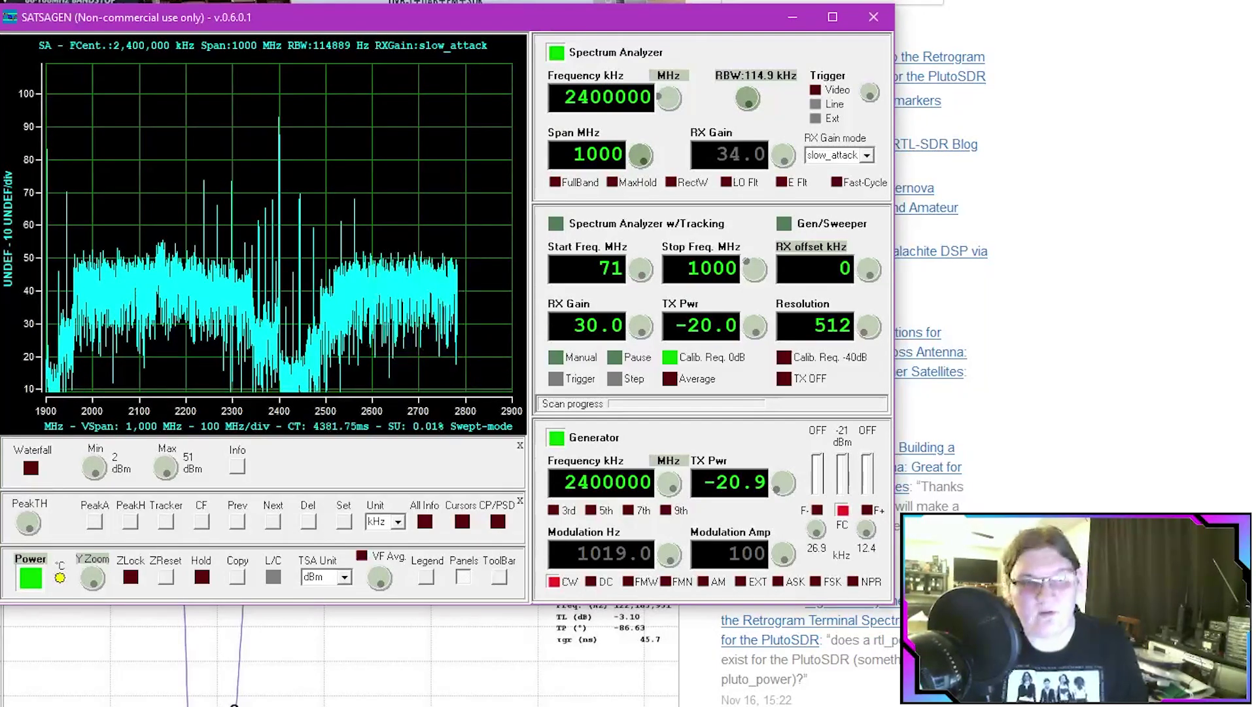
# Turn the generator off and set the analyzer centre to 1,400,000 kHz for 900–1900 MHz
pyautogui.click(561, 444)
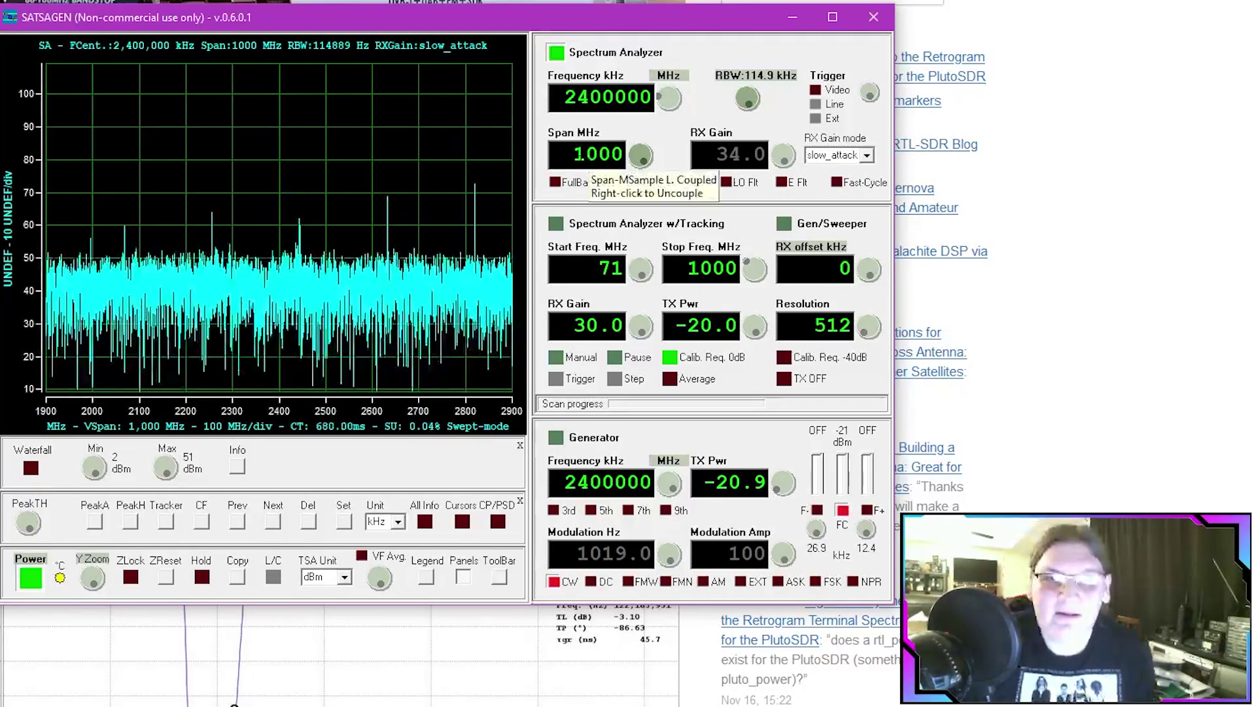
pyautogui.click(574, 154)
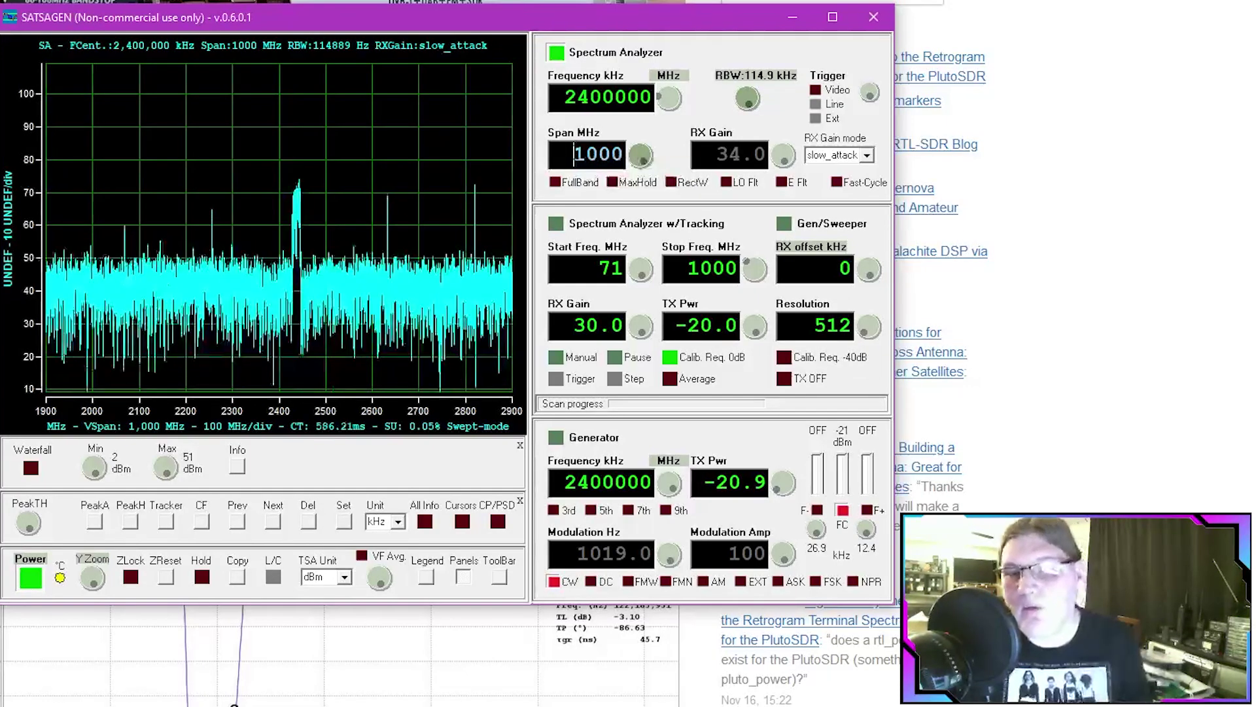
pyautogui.doubleClick(575, 154)
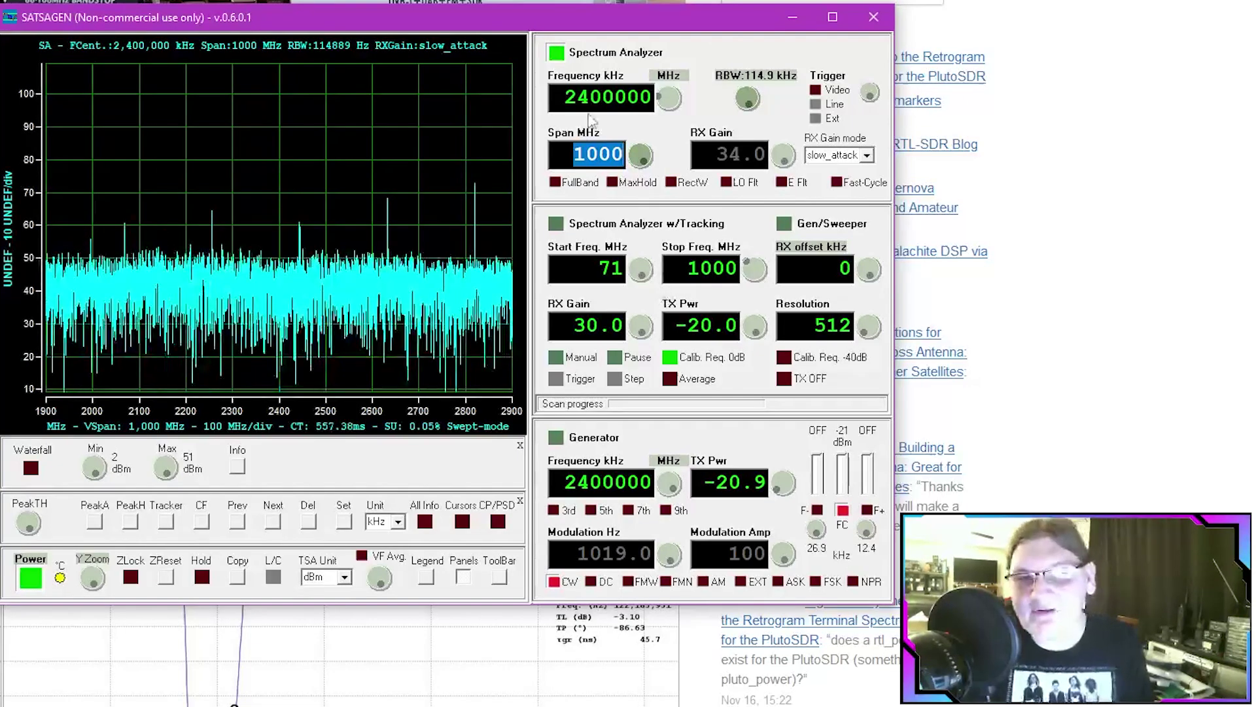
pyautogui.click(579, 97)
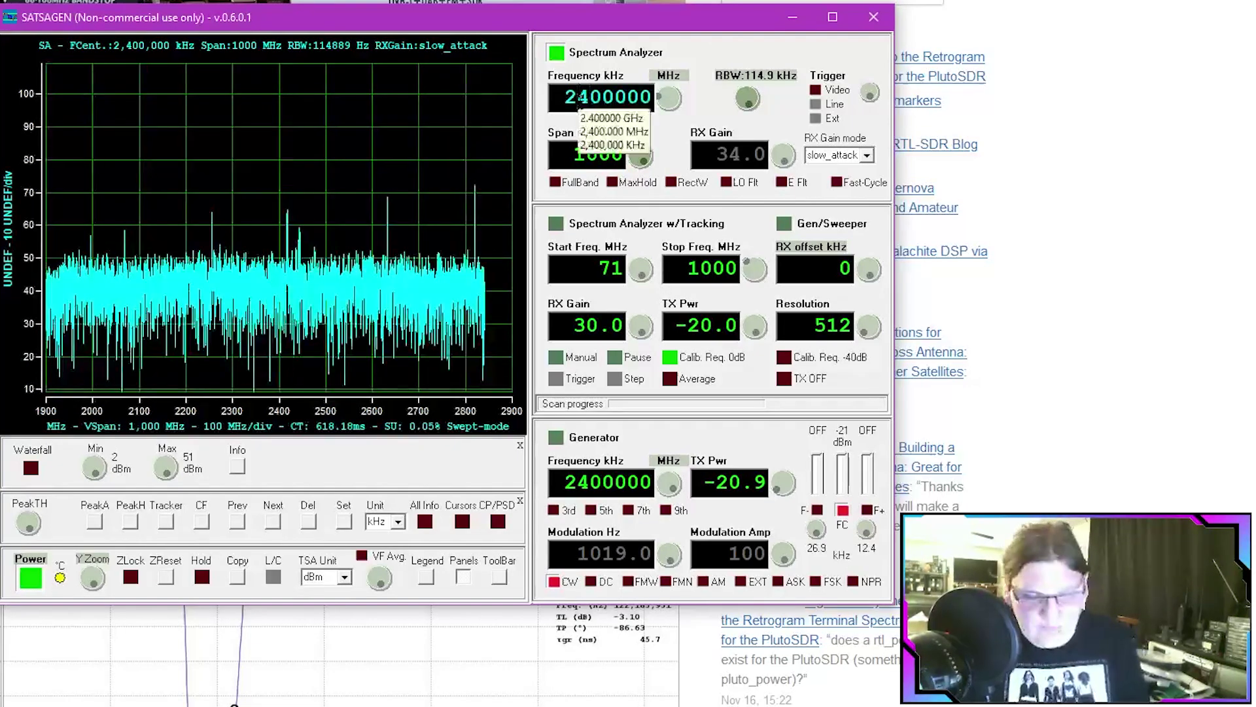
pyautogui.press('Down')
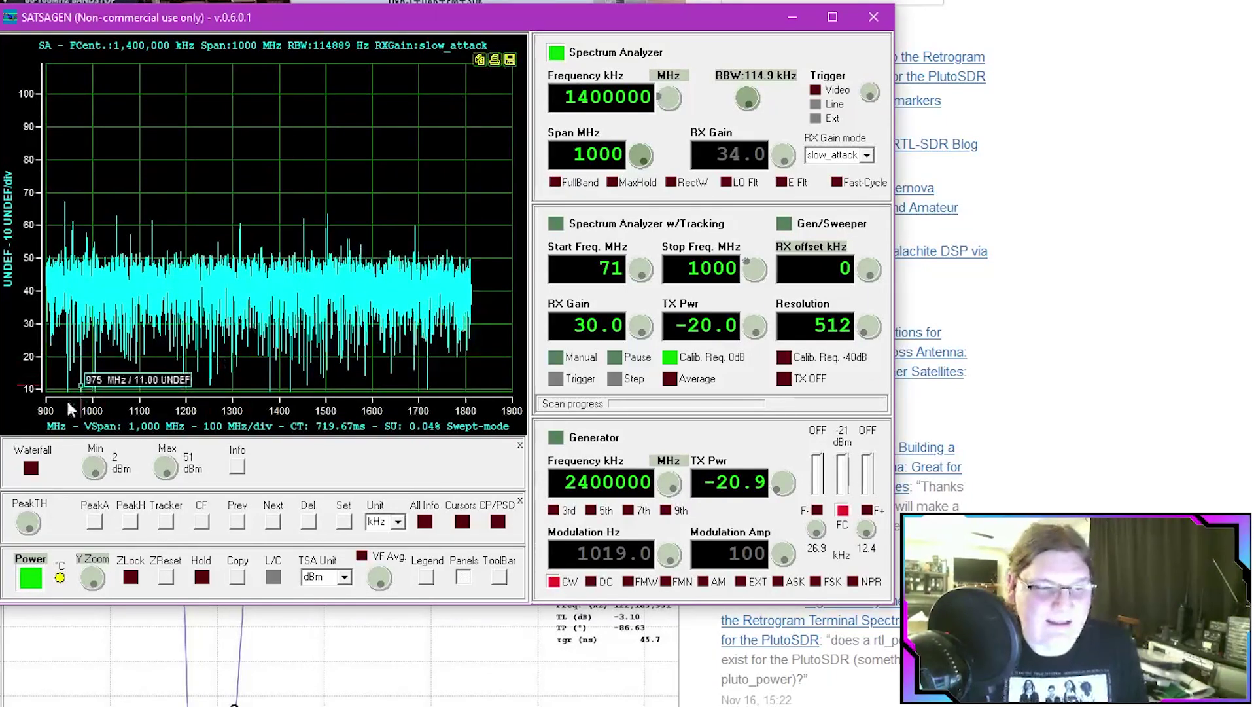
# Set the Span MHz field to 500 and turn the signal generator back on
pyautogui.moveTo(49, 411)
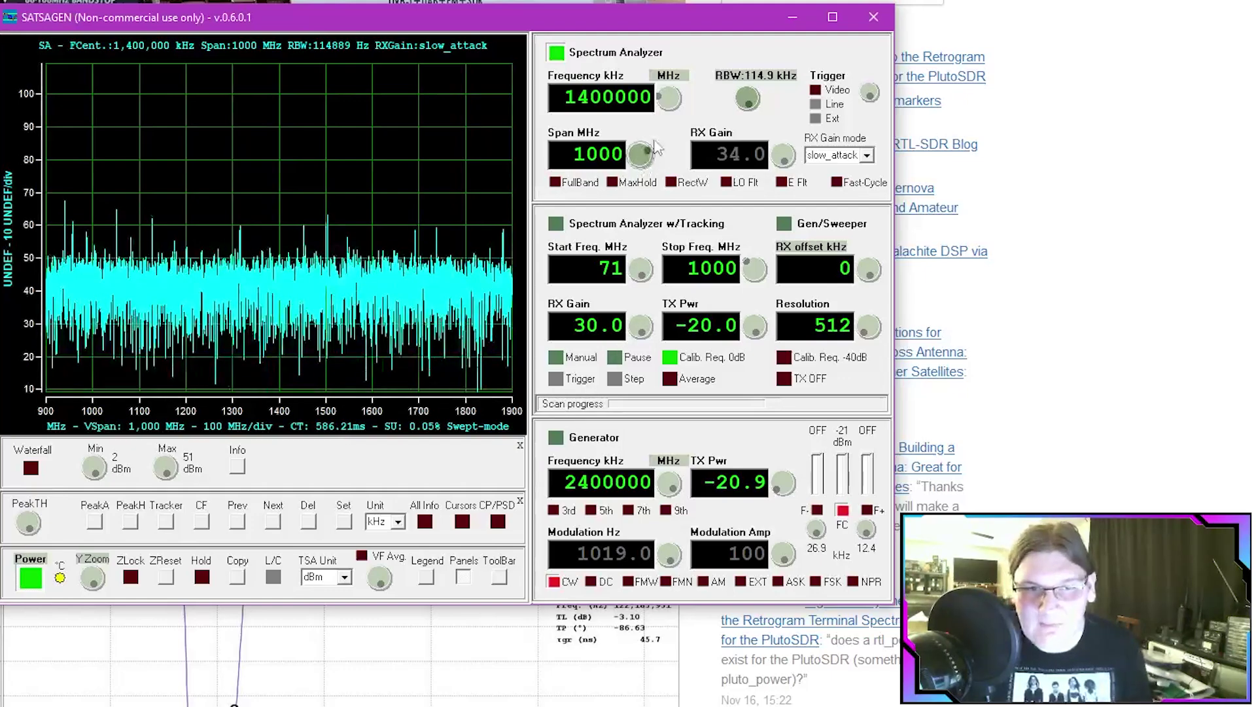
pyautogui.scroll(-1, 656, 148)
pyautogui.doubleClick(605, 154)
pyautogui.write('50')
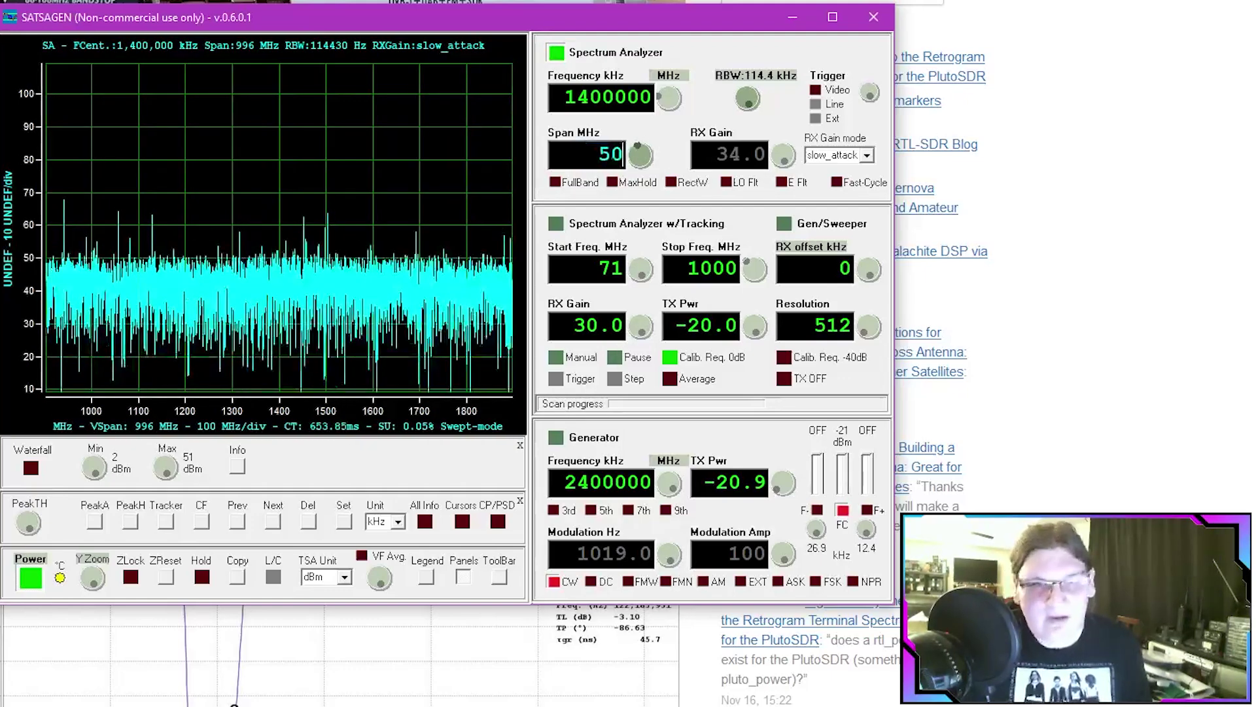
pyautogui.write('0')
pyautogui.press('Return')
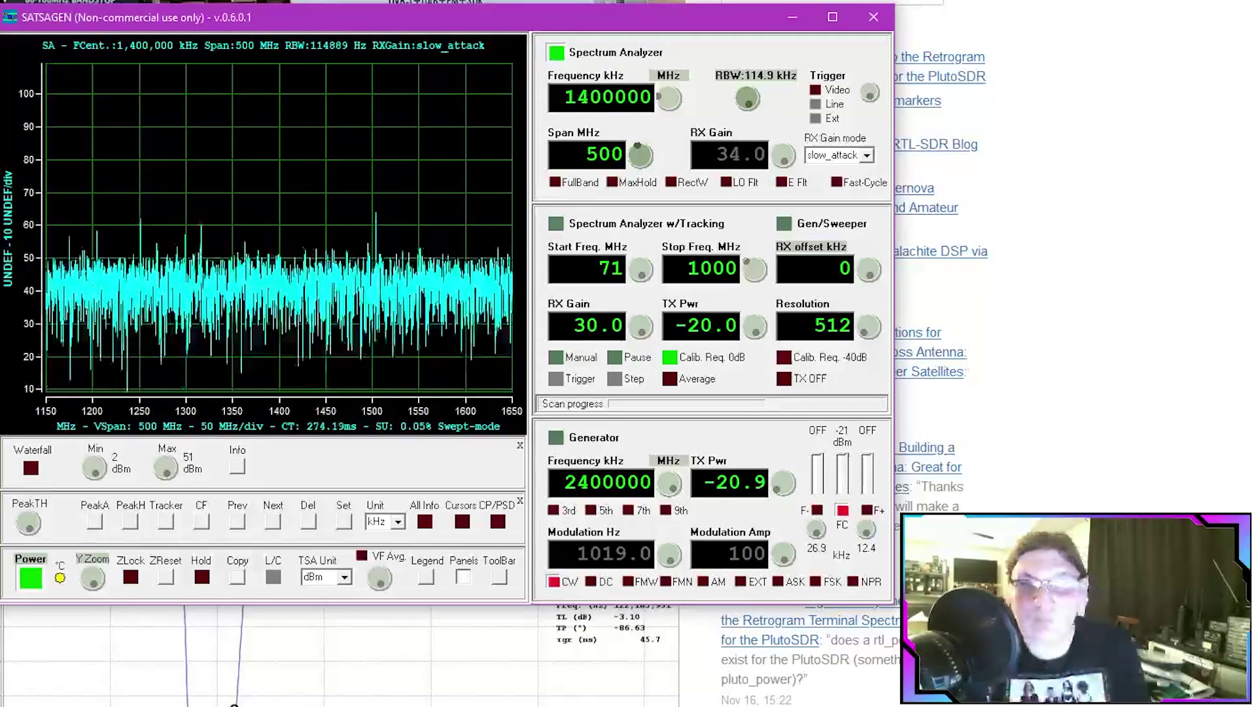
pyautogui.click(557, 437)
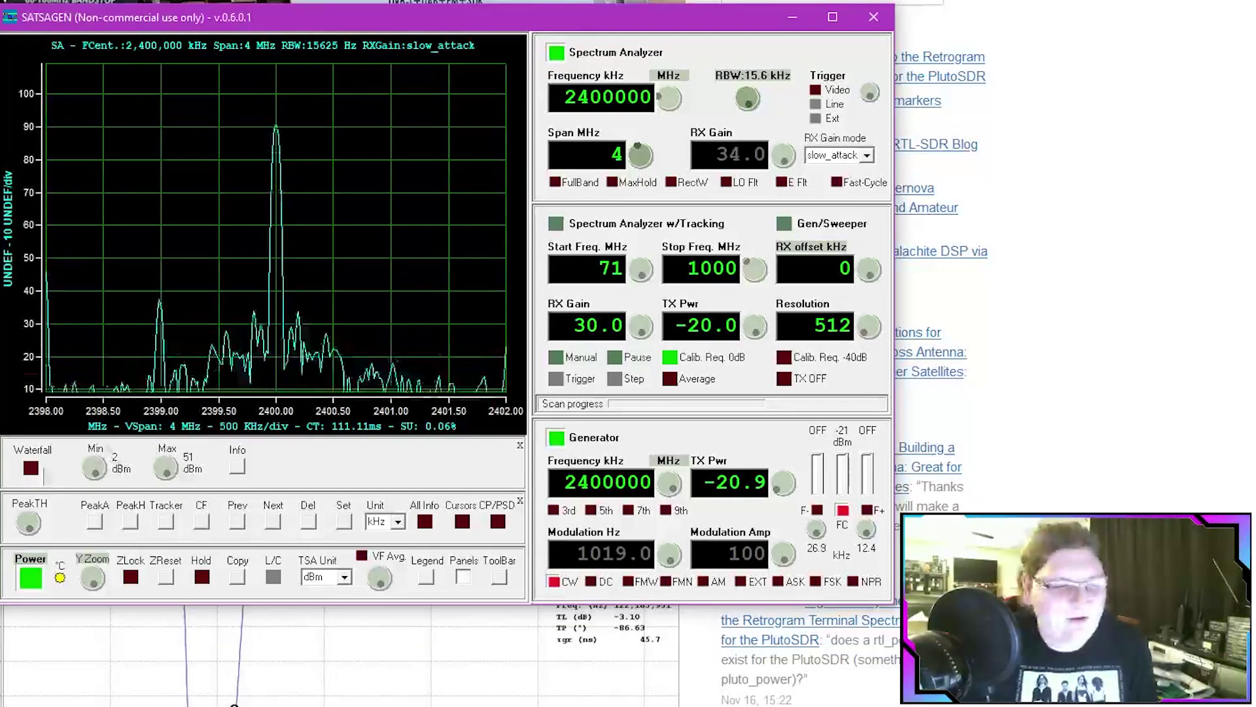
# Enable the Waterfall option to show a colour waterfall under the 2400 MHz carrier
pyautogui.click(32, 469)
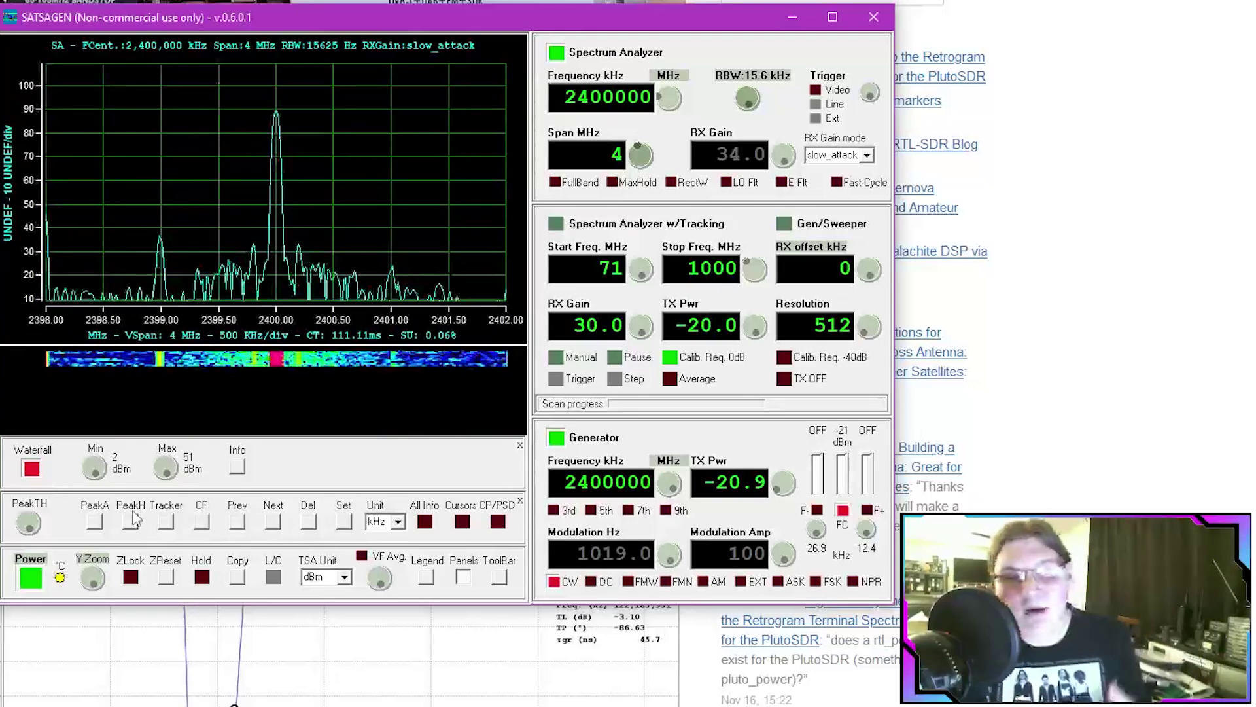